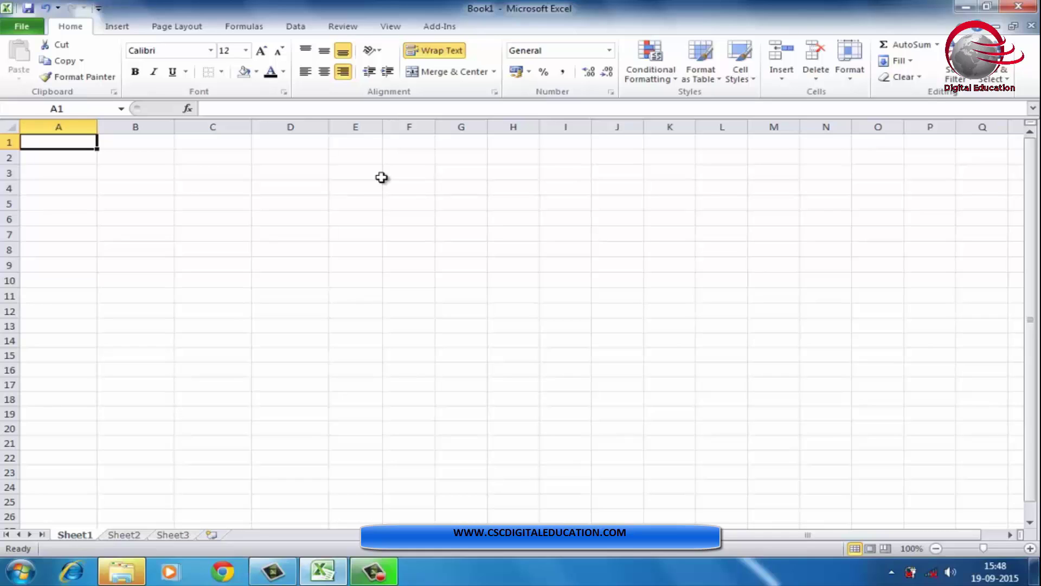
# Enter SOFTCOM COMPUTER INSTITUTE in uppercase in cell A1 and dismiss the Windows color scheme prompt.
pyautogui.write('so')
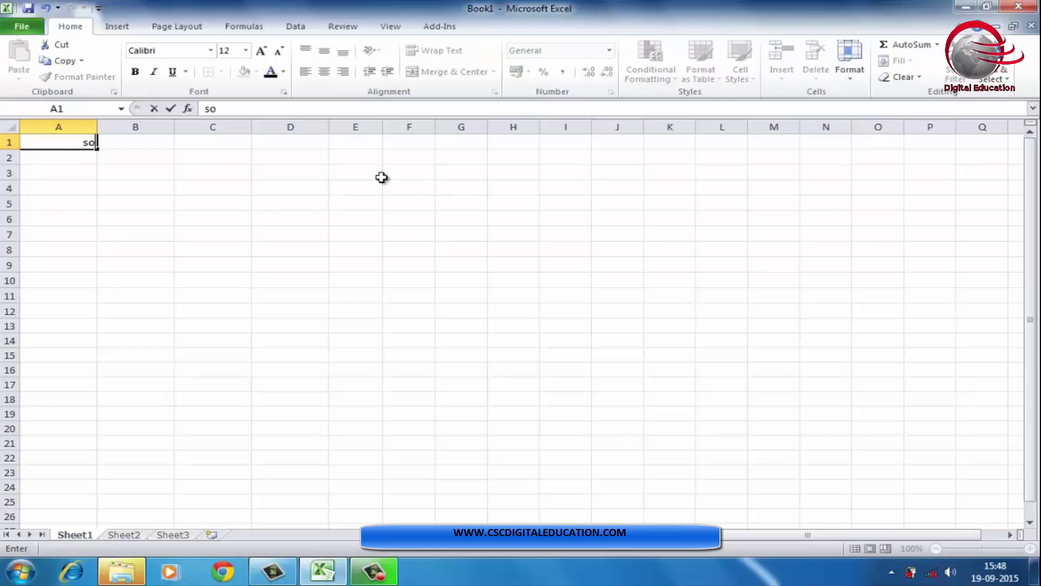
pyautogui.write('ft6')
pyautogui.press('BackSpace')
pyautogui.press('BackSpace')
pyautogui.press('BackSpace')
pyautogui.press('capslock')
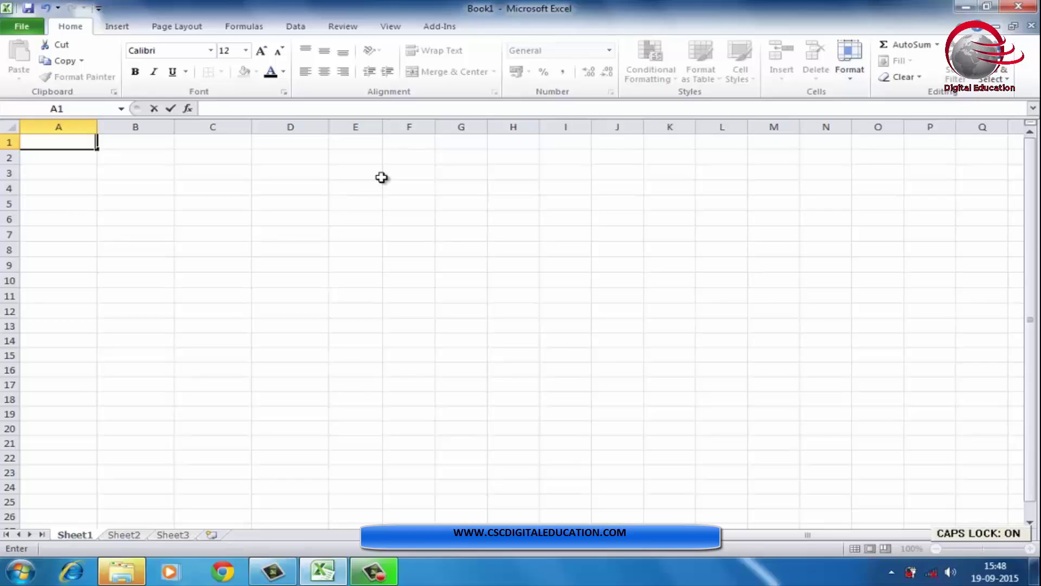
pyautogui.write('SOFTCOM C')
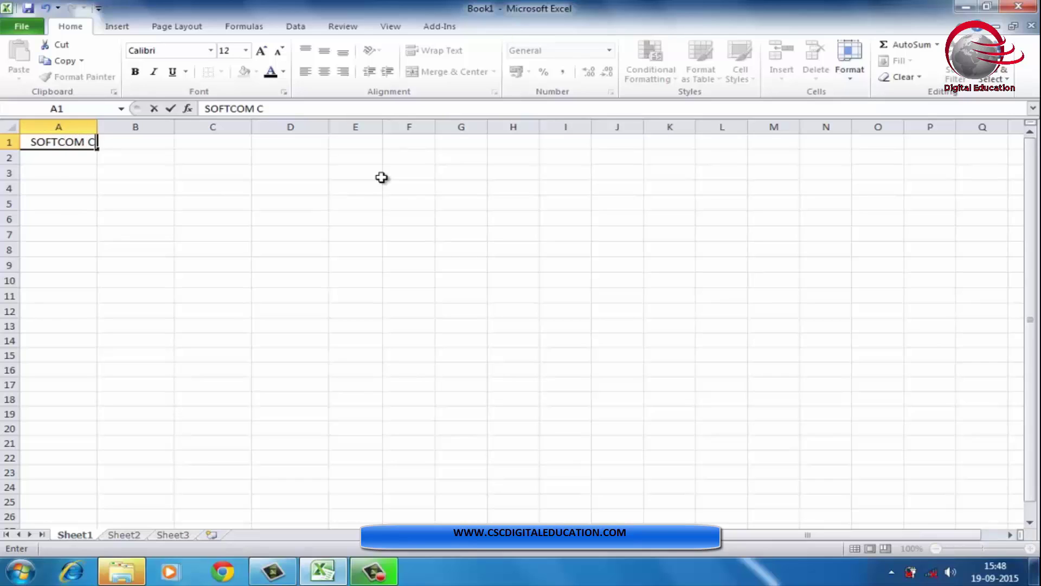
pyautogui.write('OMPUTE')
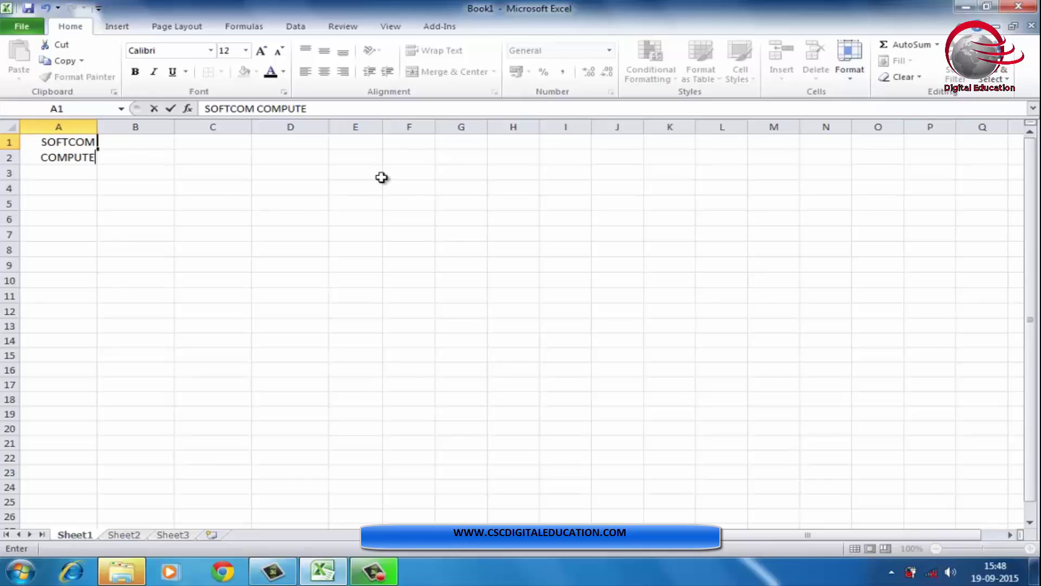
pyautogui.write('R INS')
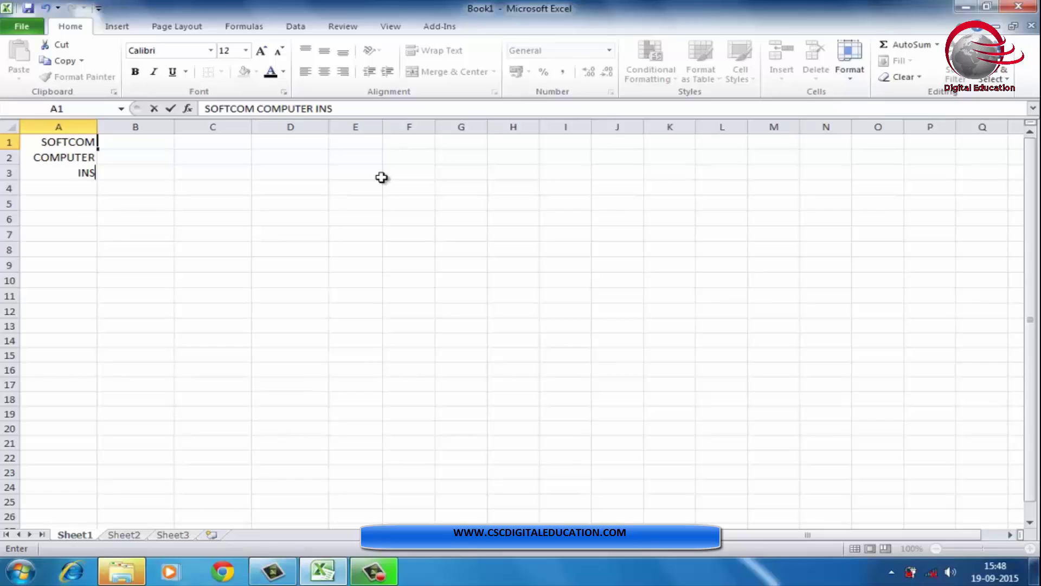
pyautogui.write('TITUTE')
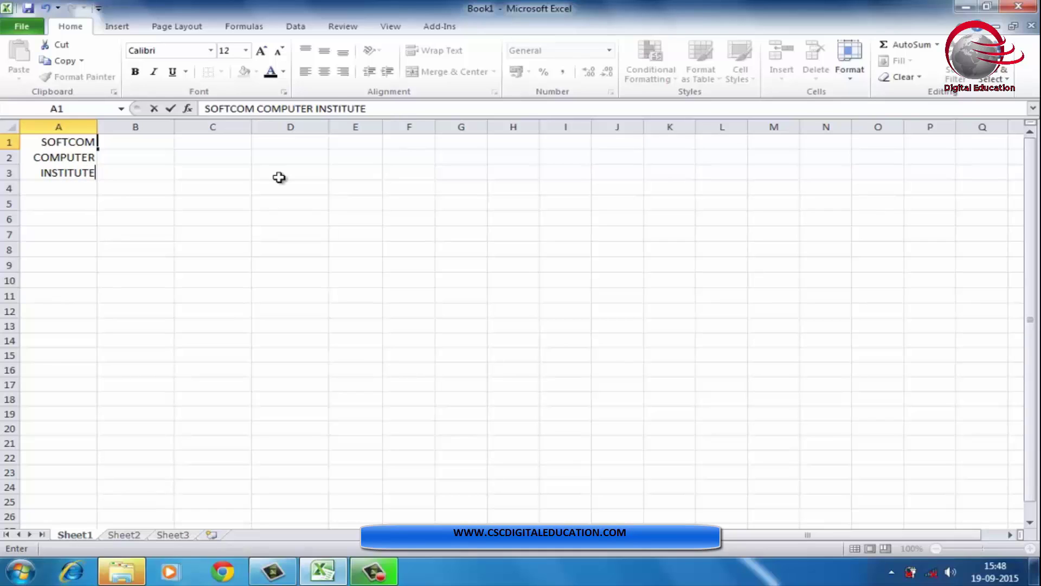
pyautogui.moveTo(147, 180); pyautogui.dragTo(105, 179)
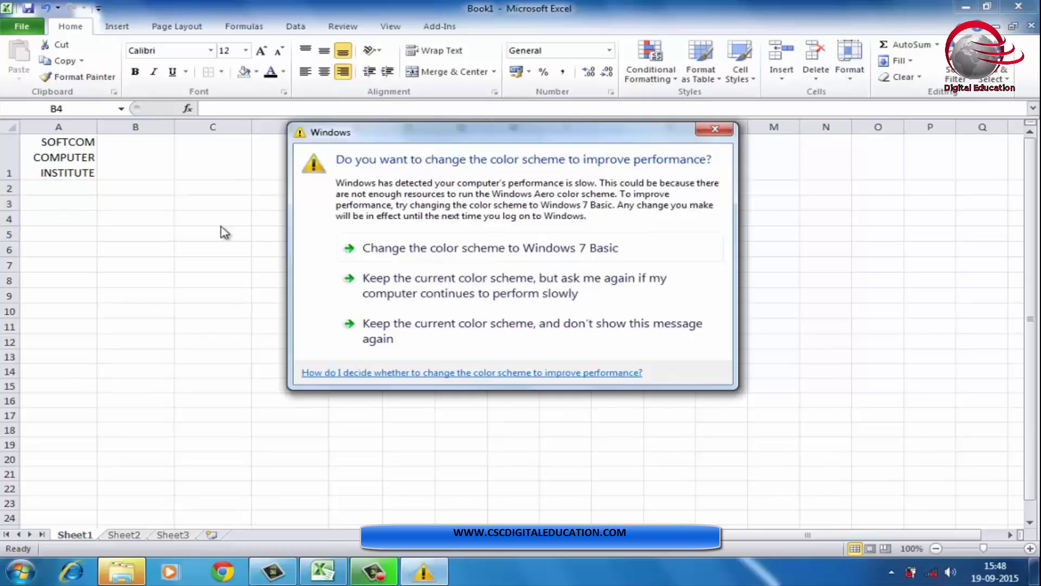
pyautogui.click(713, 129)
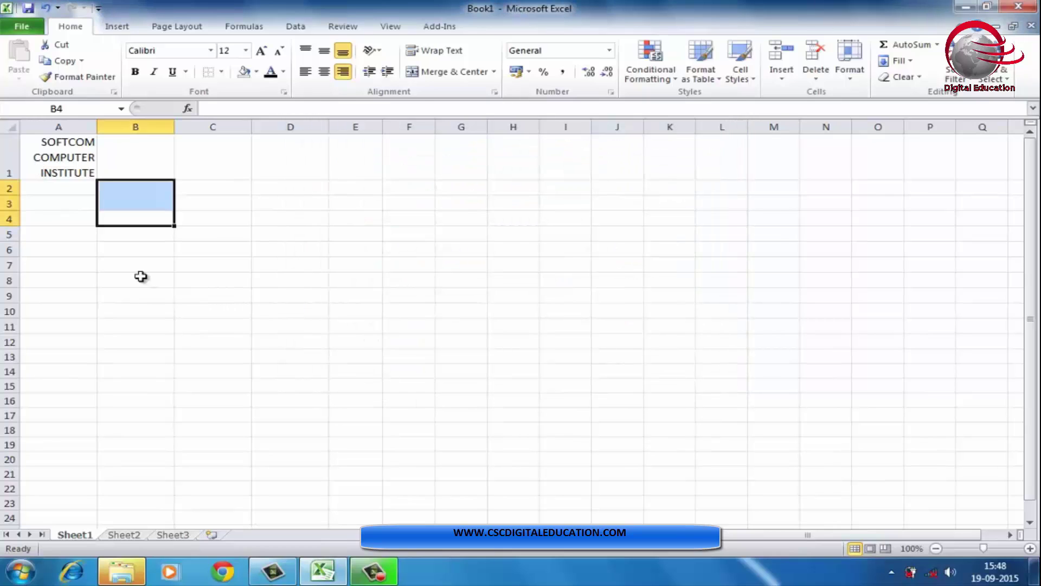
pyautogui.click(140, 277)
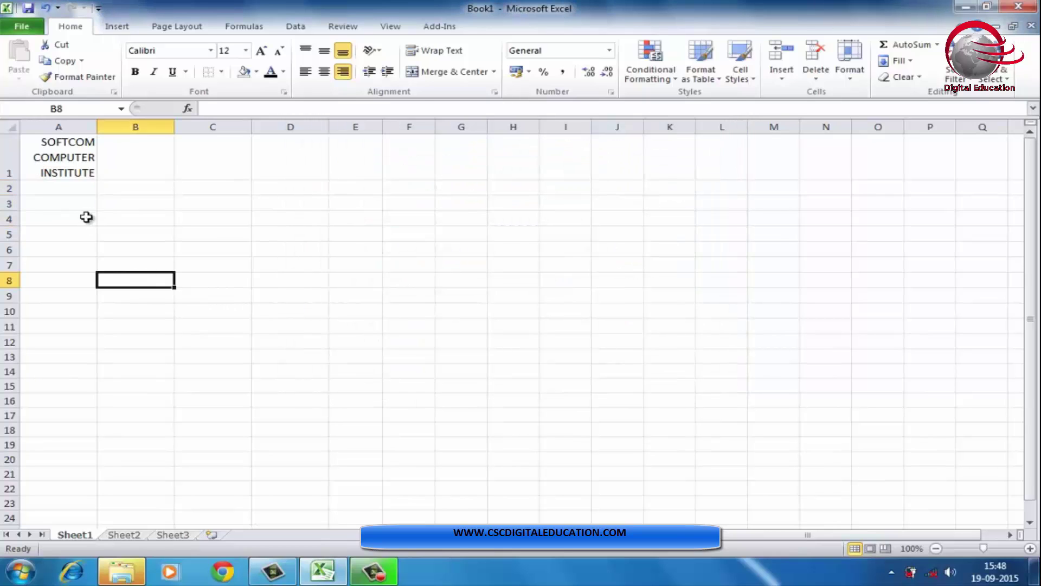
# Enter SOFTCOM COMPUTER INSTITUTE in cell C8 to compare it with the wrapped text in A1.
pyautogui.click(212, 279)
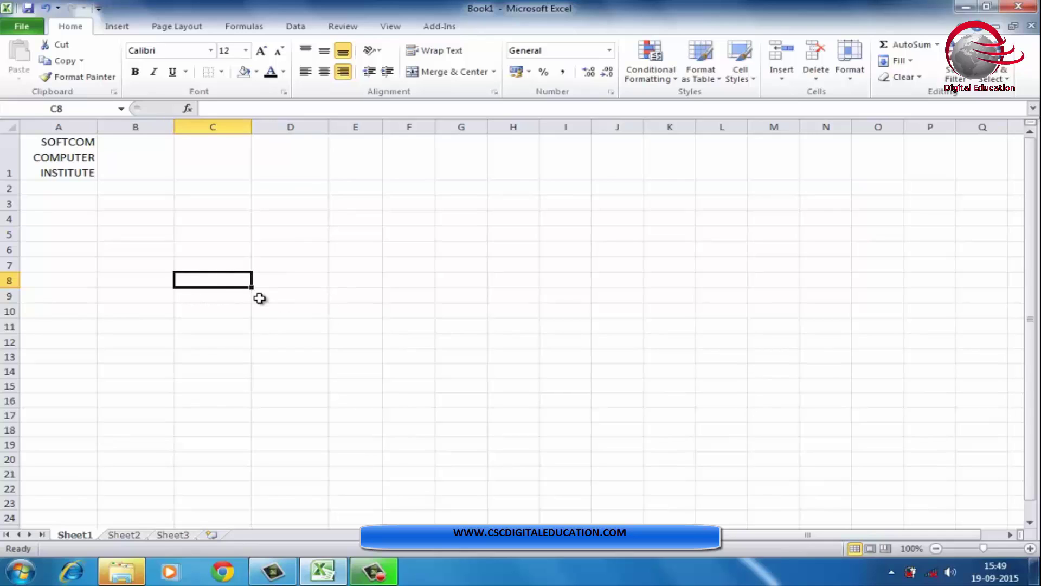
pyautogui.write('S')
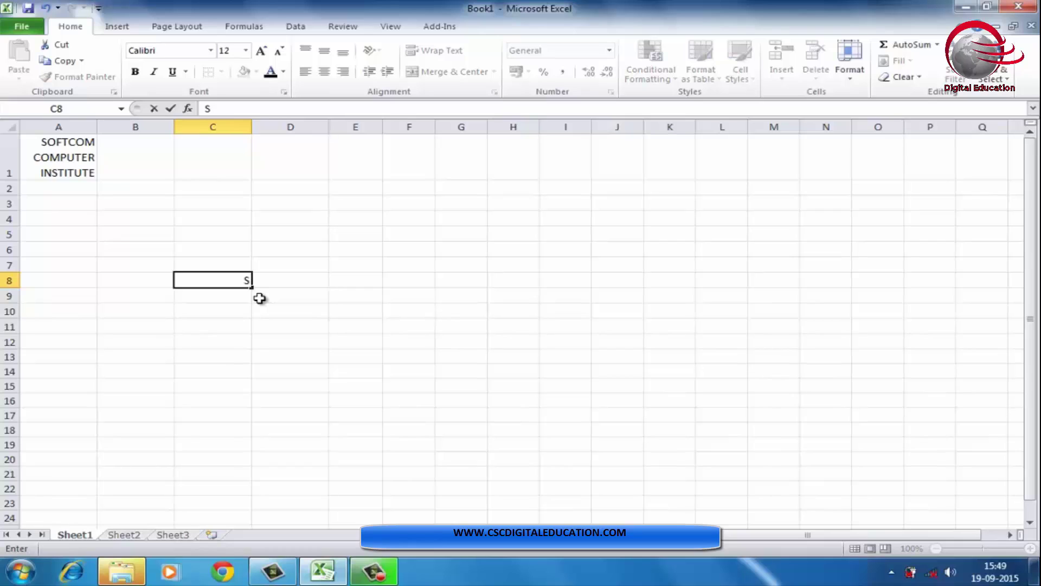
pyautogui.write('OFTCOM')
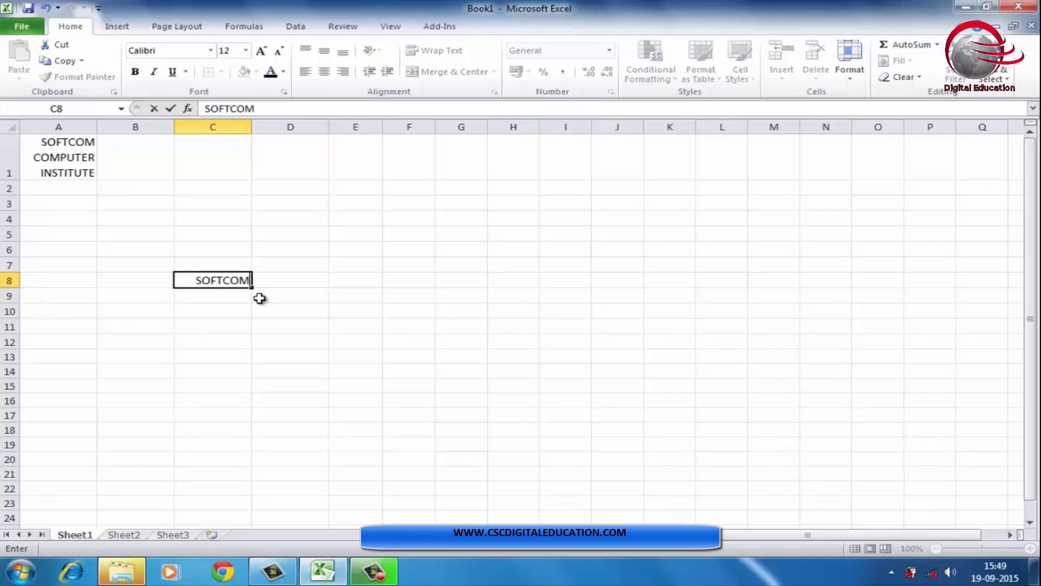
pyautogui.write(' COMP')
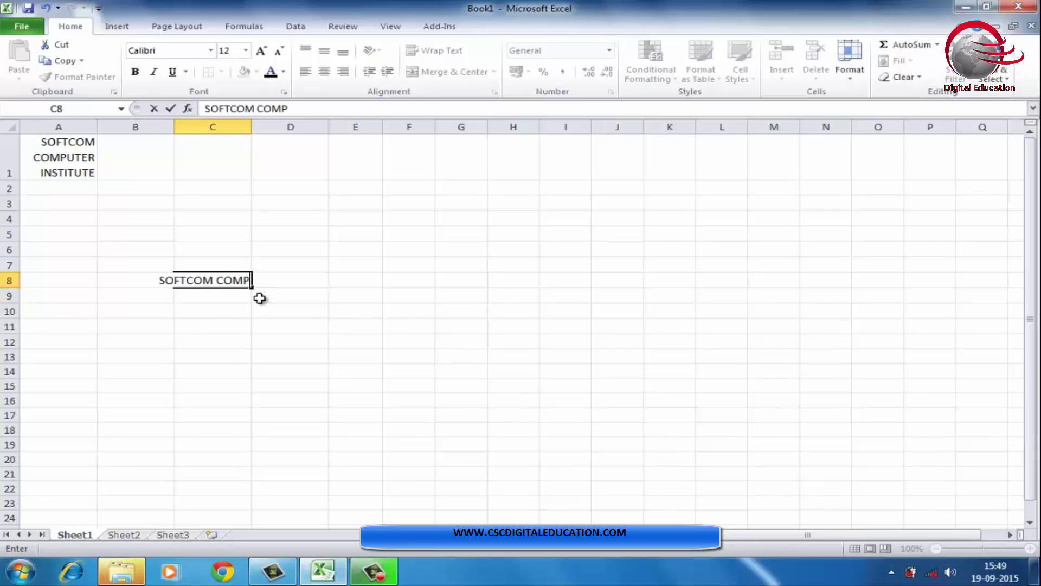
pyautogui.write('UTER')
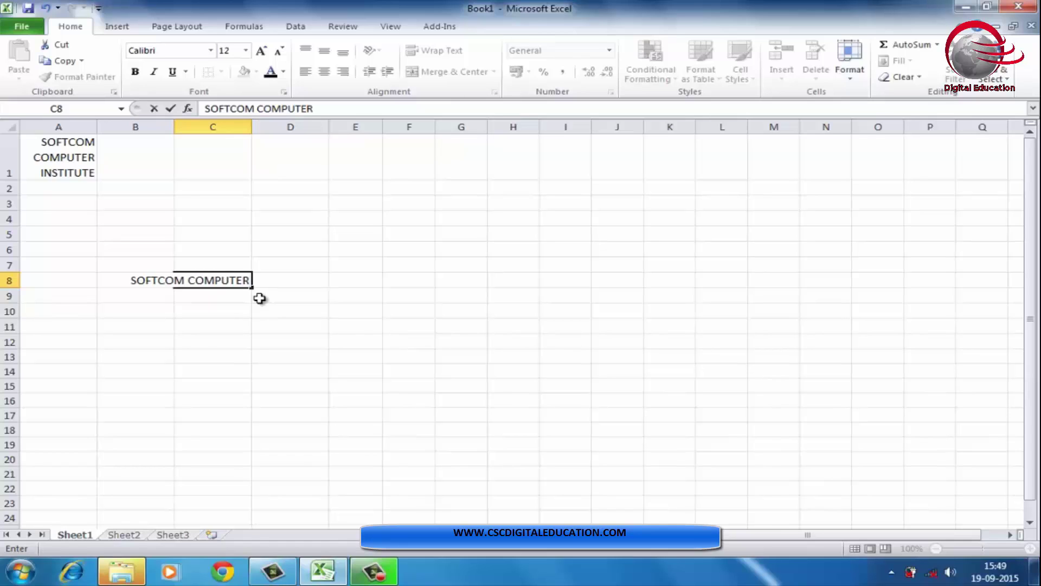
pyautogui.write(' INS')
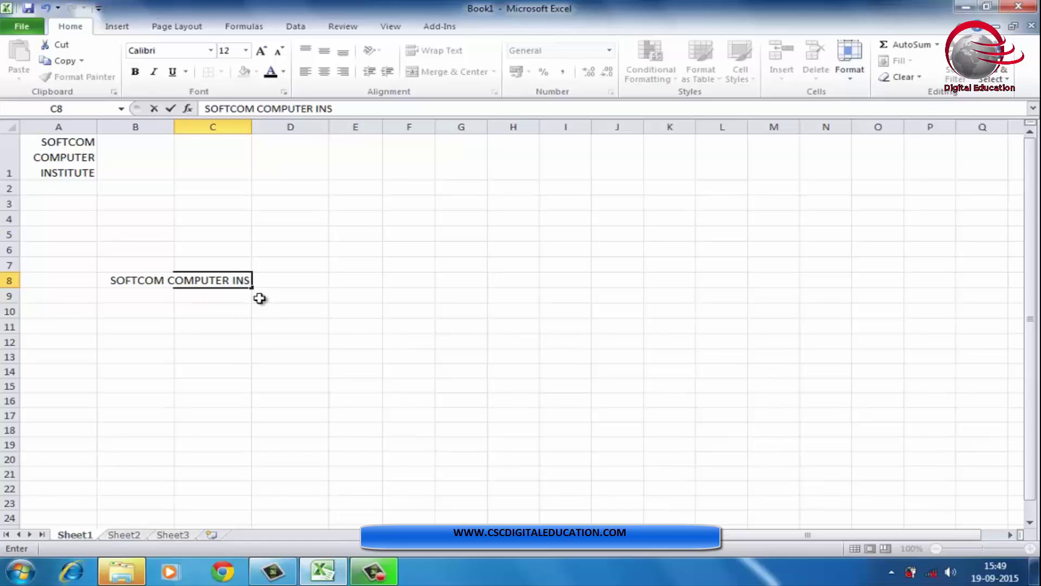
pyautogui.write('T')
pyautogui.write('ITUTE')
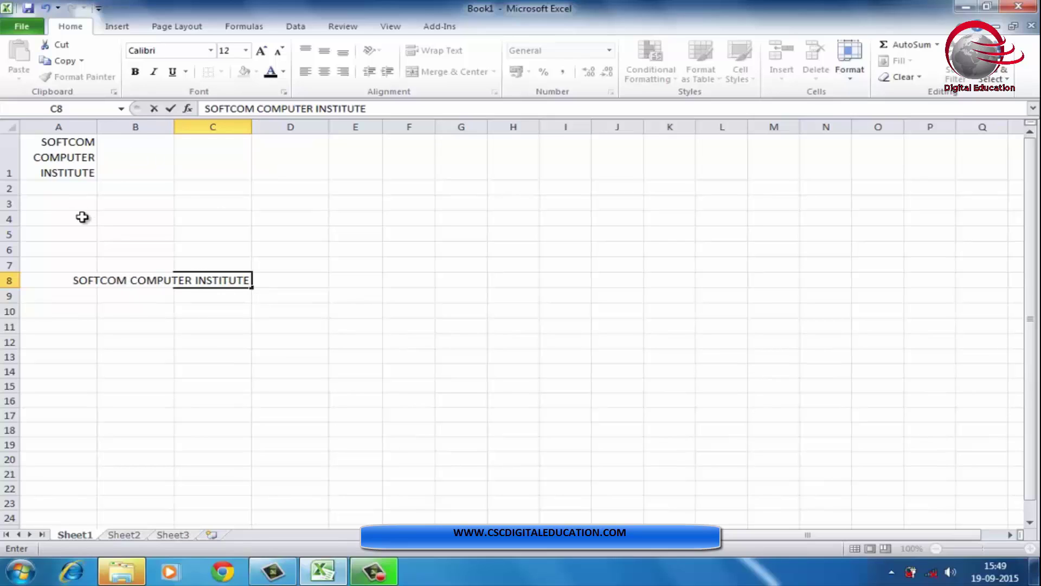
pyautogui.click(276, 345)
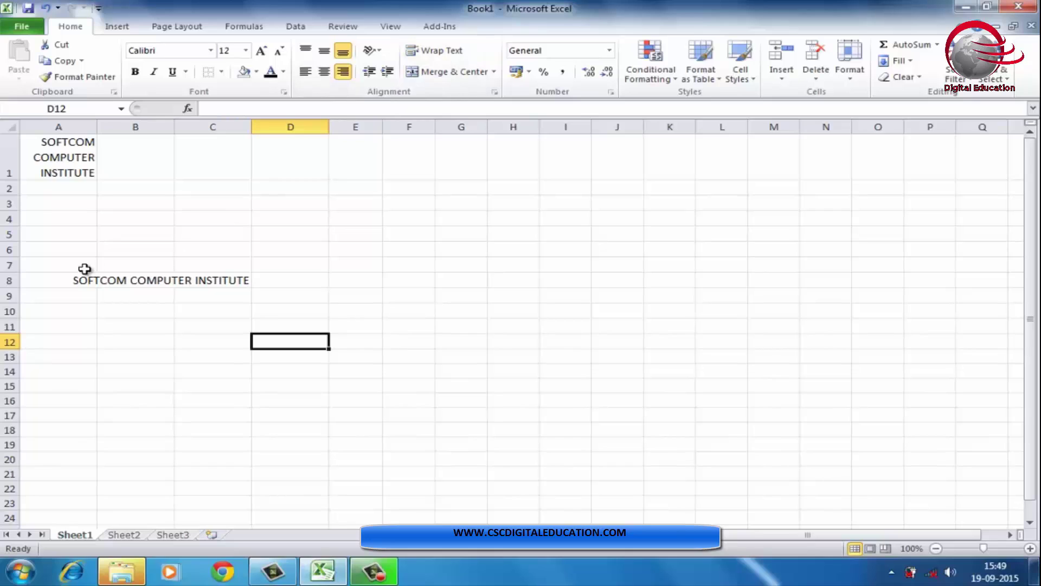
# Clear the contents of cells A8 through C8.
pyautogui.moveTo(79, 285); pyautogui.dragTo(244, 280)
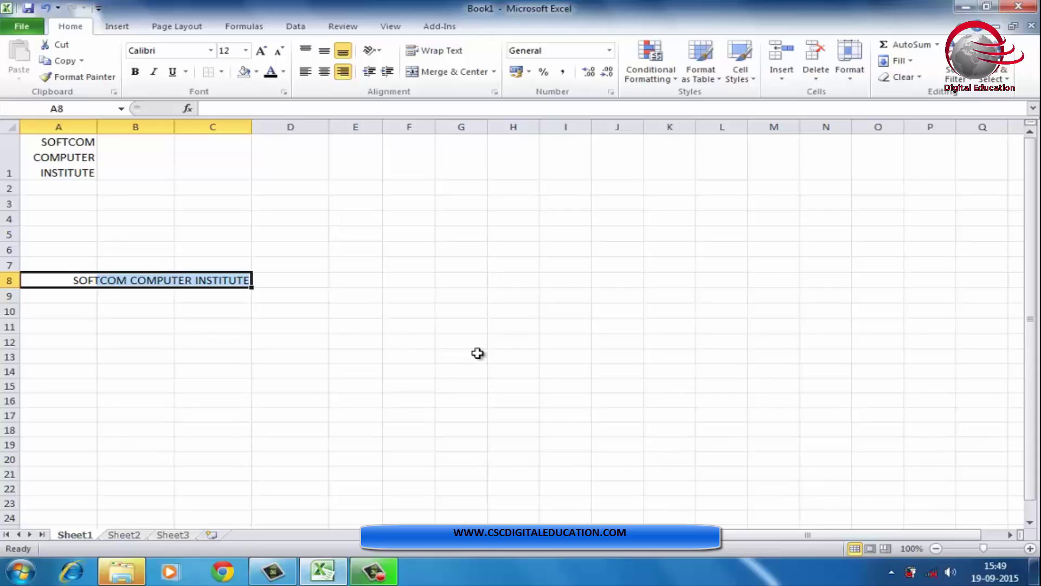
pyautogui.press('Delete')
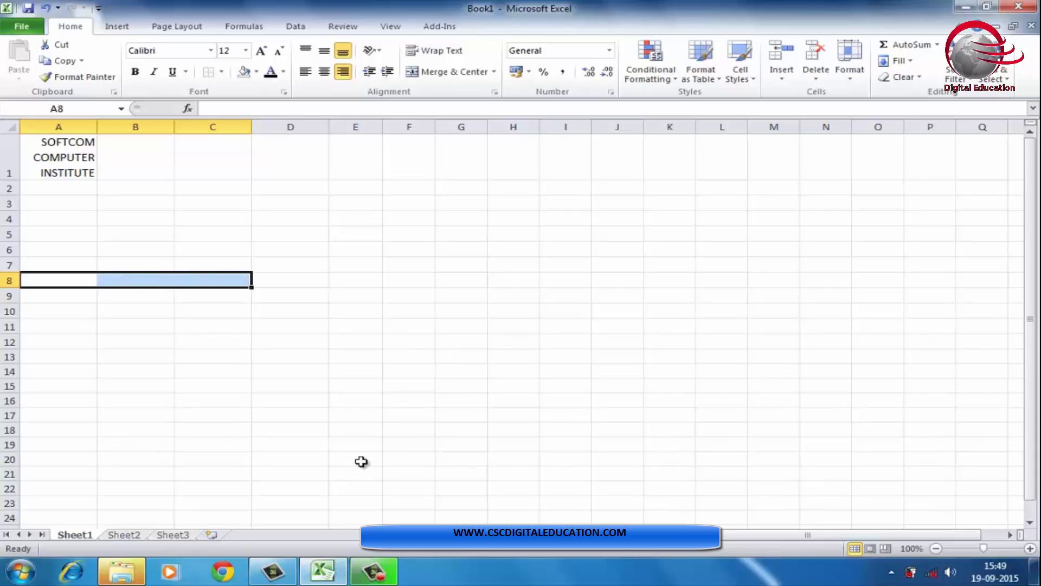
pyautogui.click(379, 394)
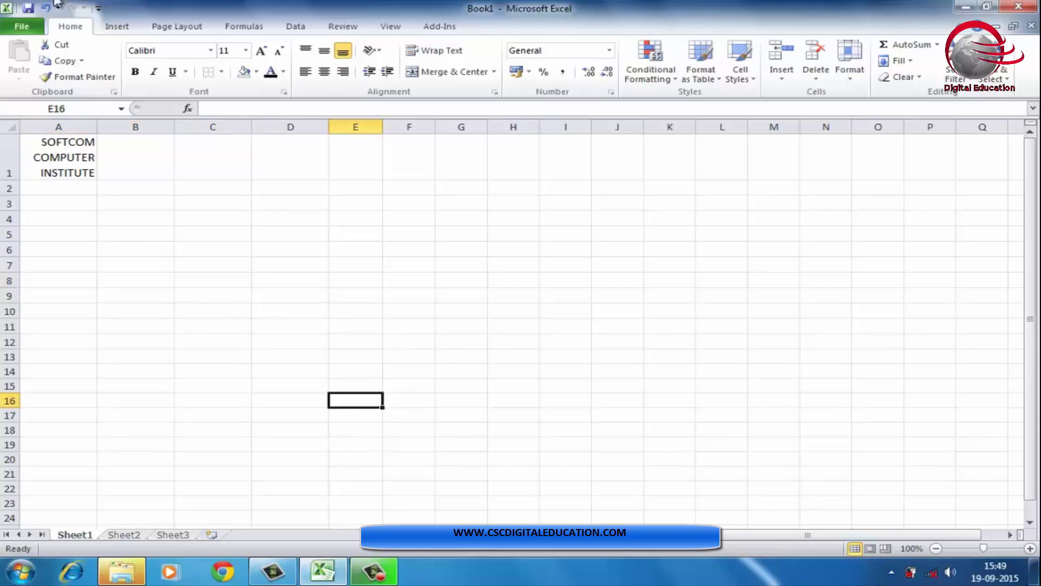
# Try widening column A slightly, and undo the width change.
pyautogui.click(136, 156)
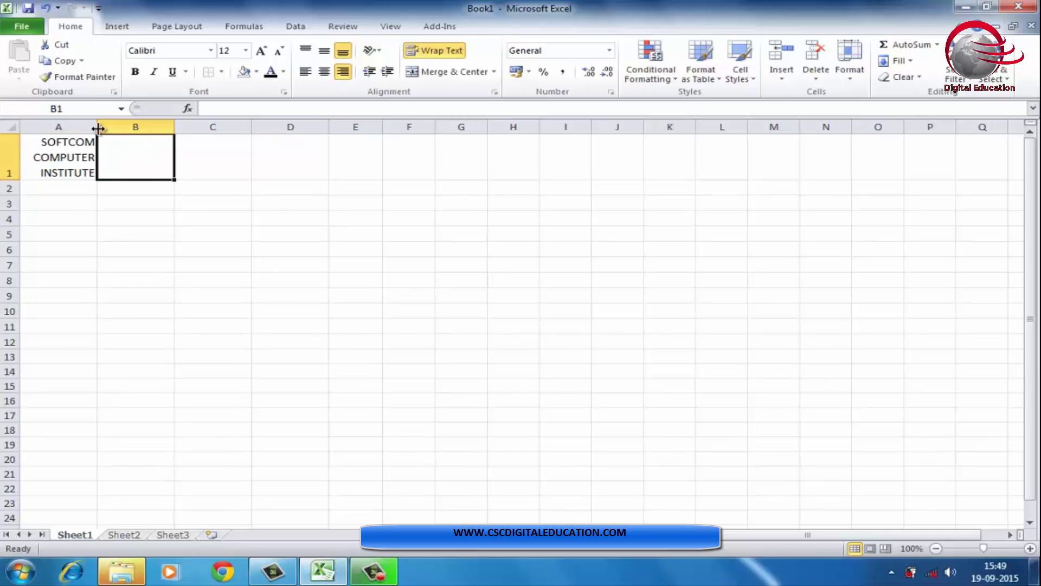
pyautogui.moveTo(97, 128); pyautogui.dragTo(127, 130)
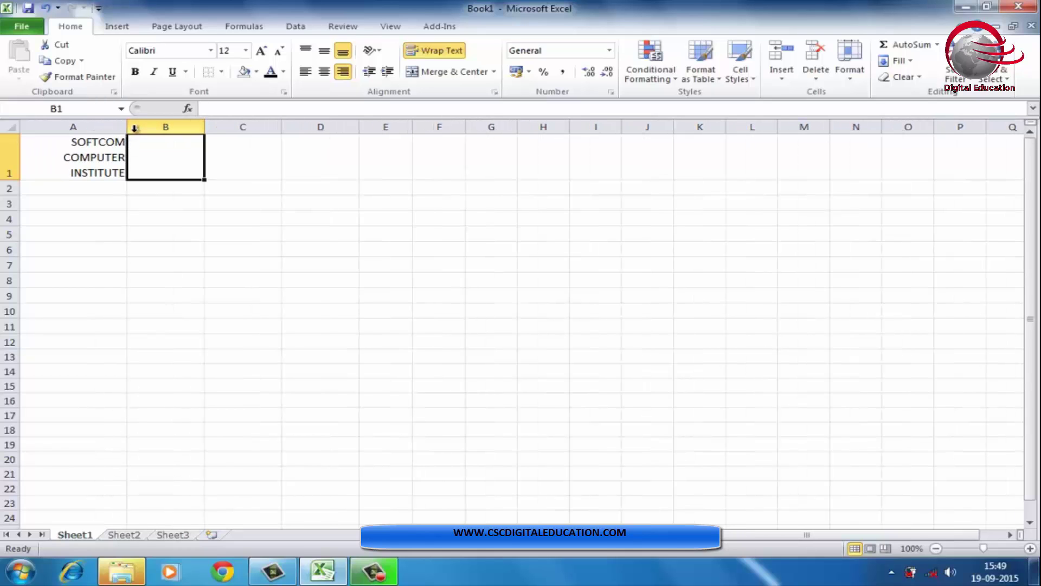
pyautogui.hotkey('ctrl', 'z')
# Enter the institute's postal address in uppercase in cell B1, dismissing the Windows color scheme prompt.
pyautogui.write('P')
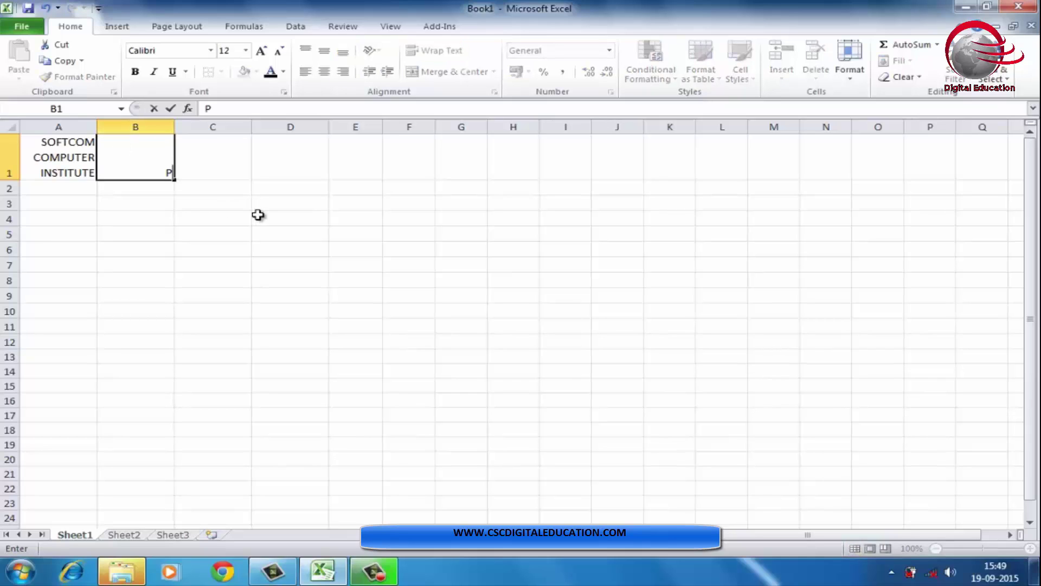
pyautogui.write('ALIWAL M')
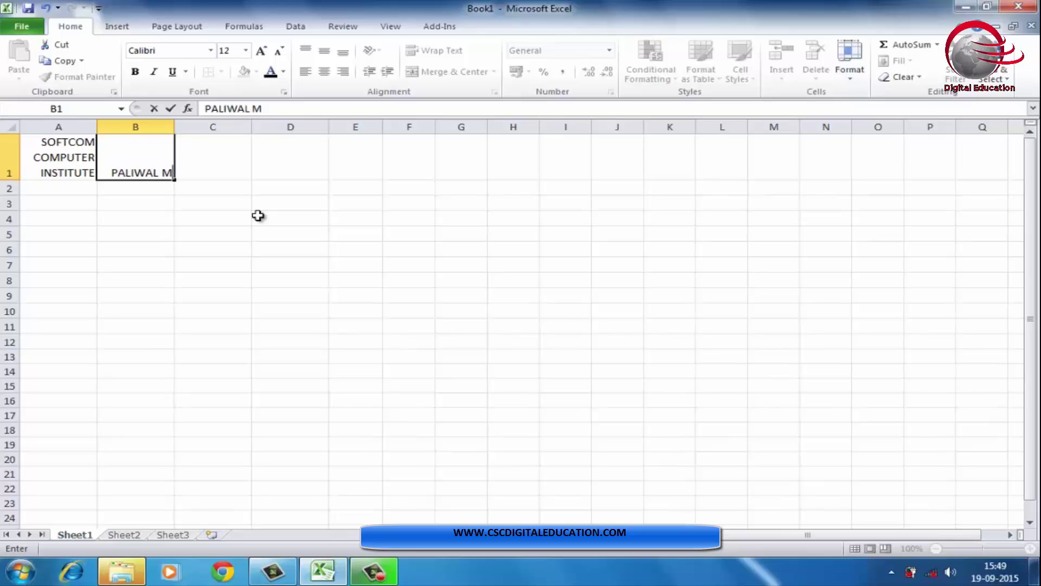
pyautogui.write('ARK')
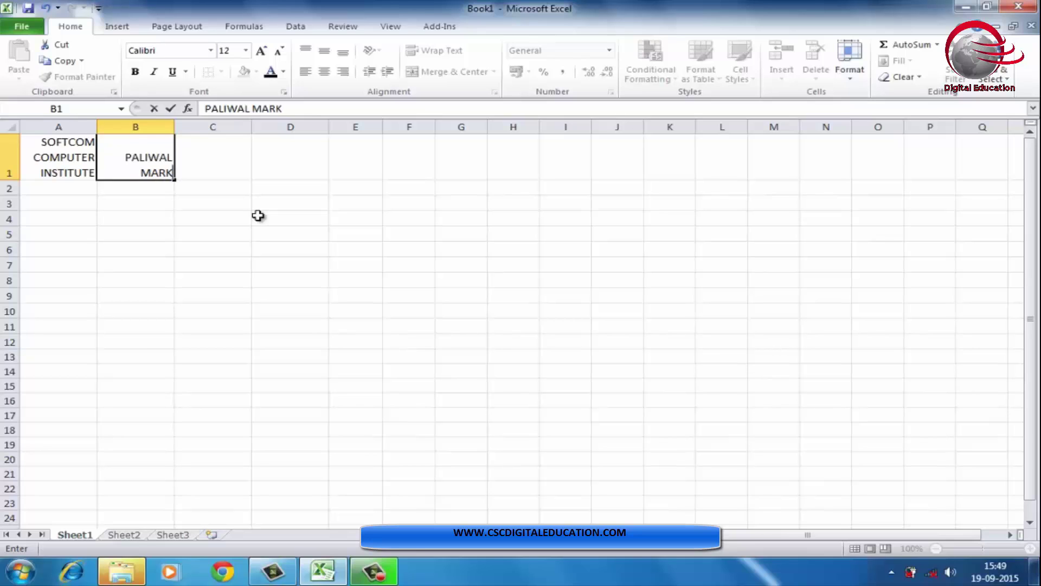
pyautogui.write('ETY')
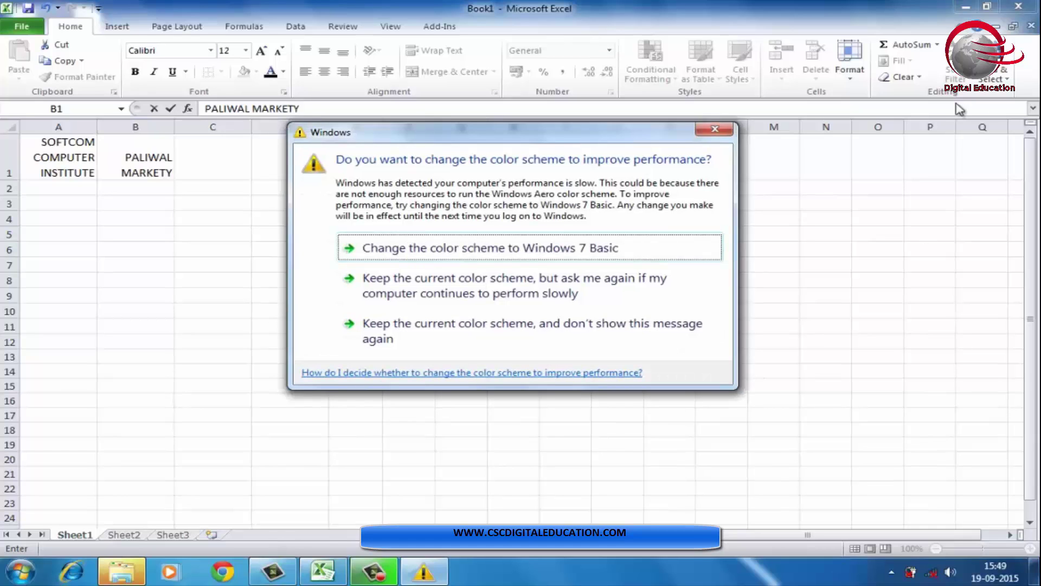
pyautogui.click(716, 129)
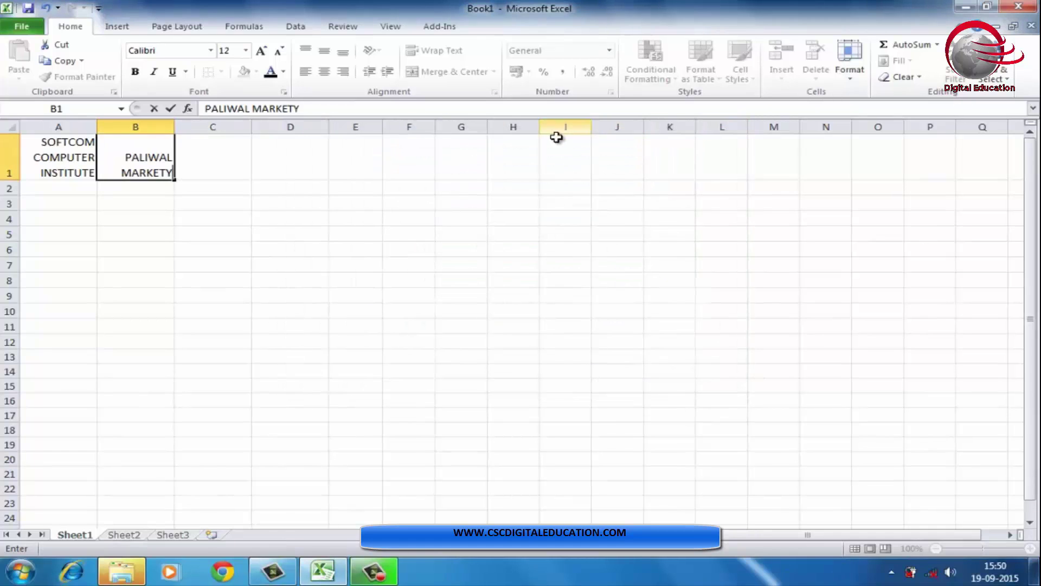
pyautogui.press('BackSpace')
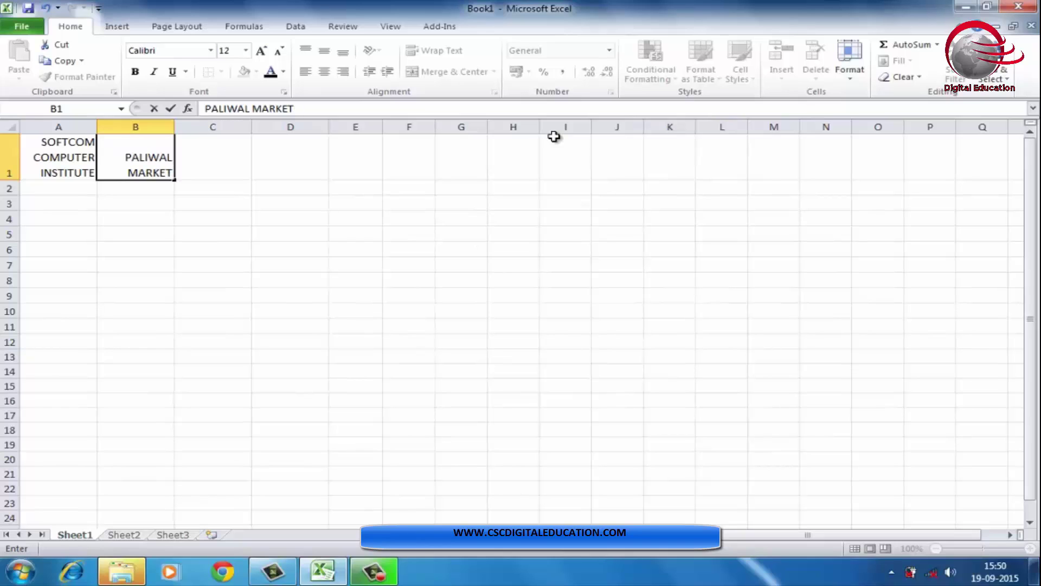
pyautogui.write('GUM')
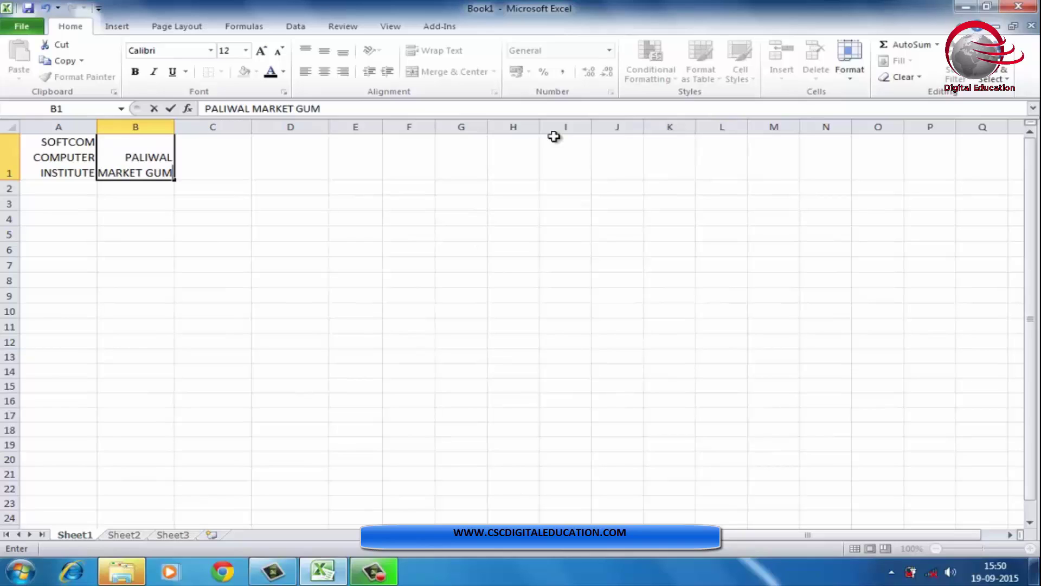
pyautogui.write('ANPURA')
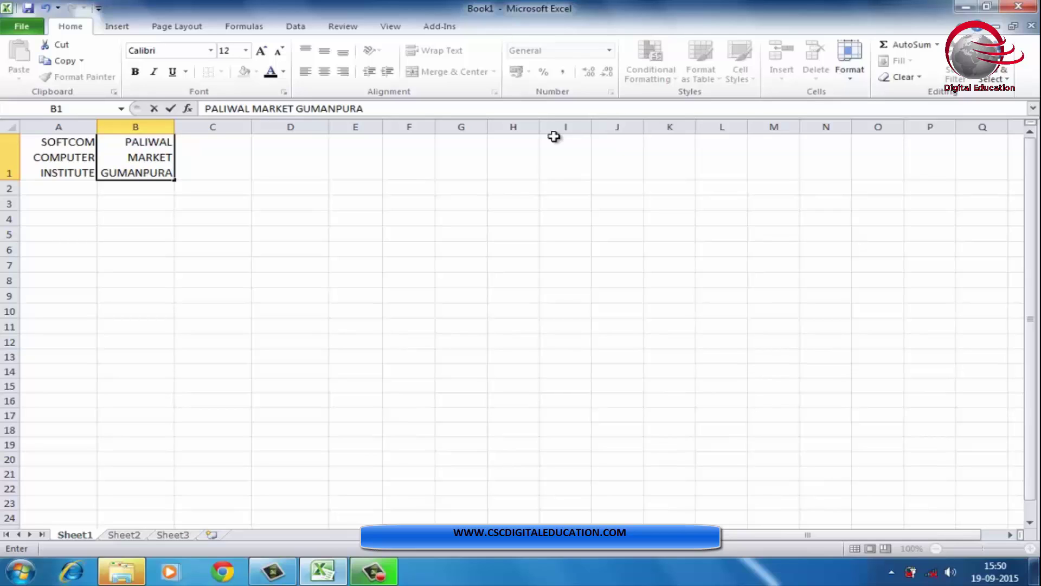
pyautogui.write(' KOTA')
pyautogui.click(106, 304)
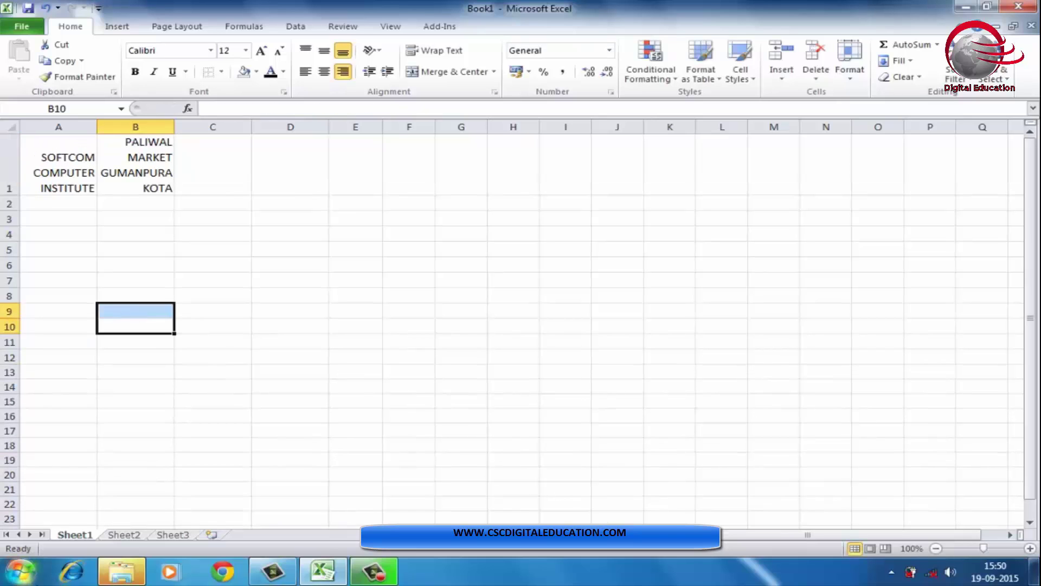
# Enter STUDENT FEES & STUDENT NAME in uppercase in cell C1 as another wrapped-text entry.
pyautogui.click(192, 158)
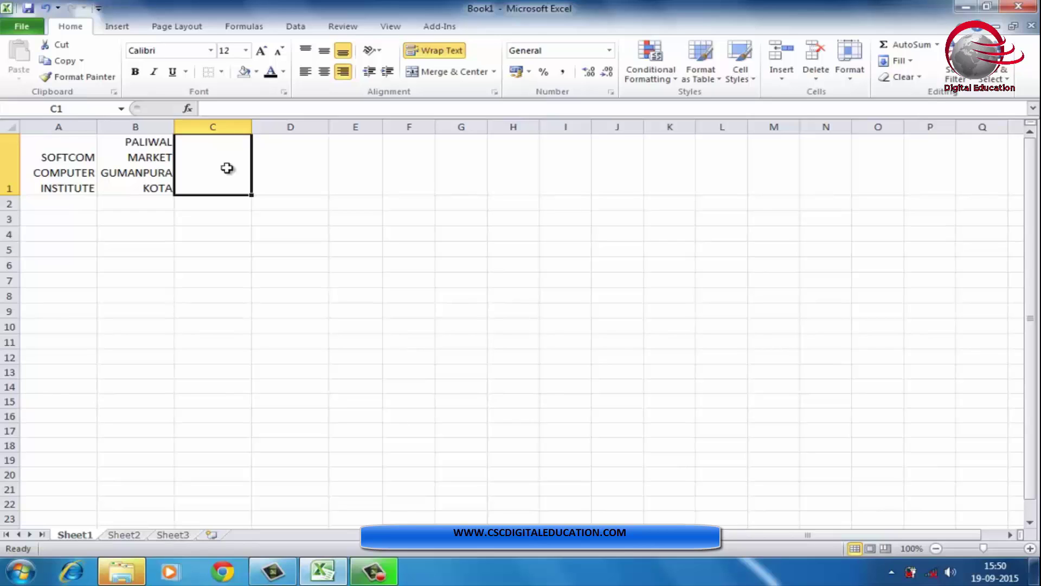
pyautogui.write('ST')
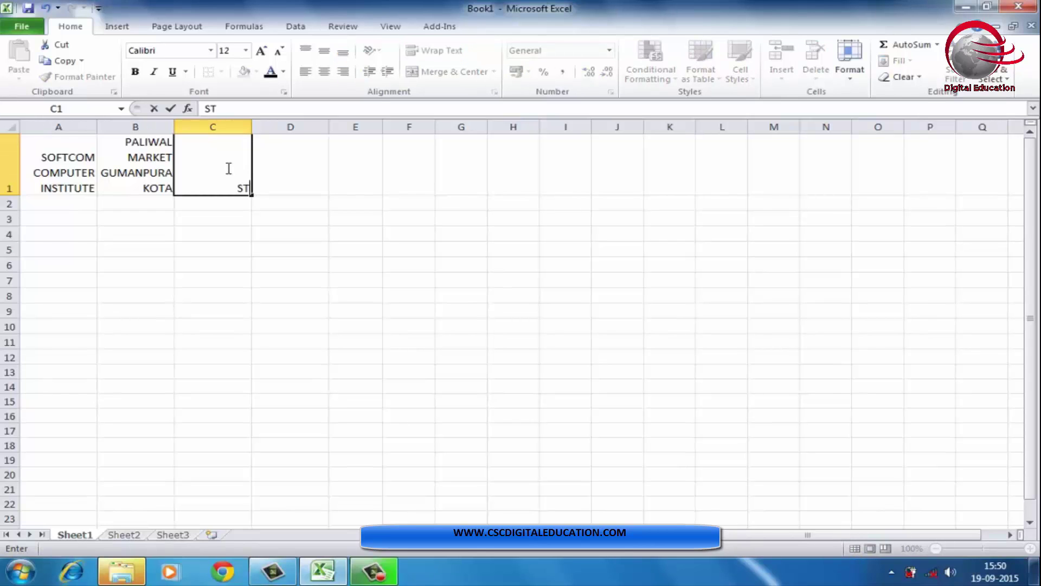
pyautogui.write('UDENT FEES')
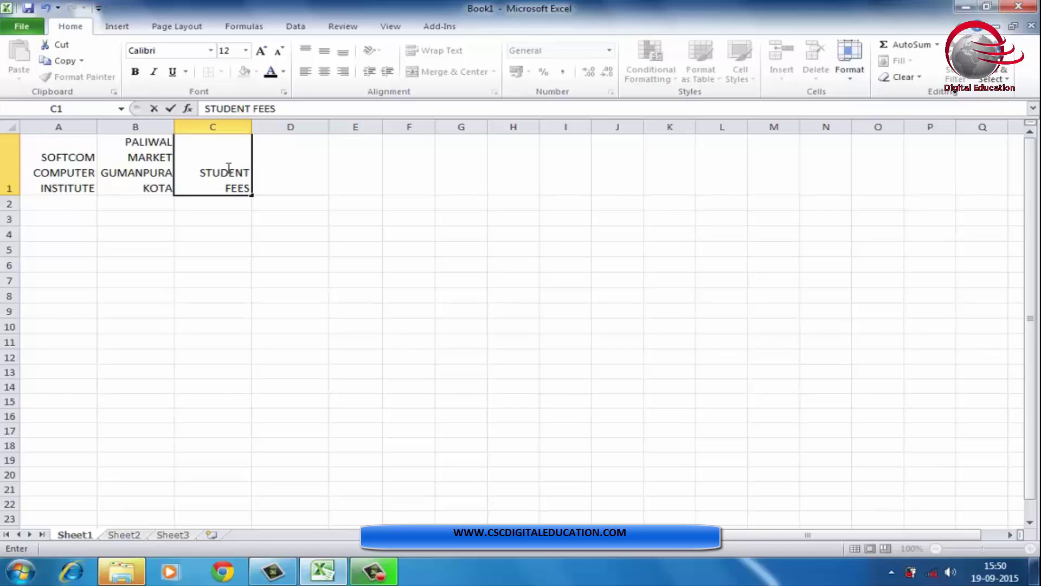
pyautogui.write('& STUDENR')
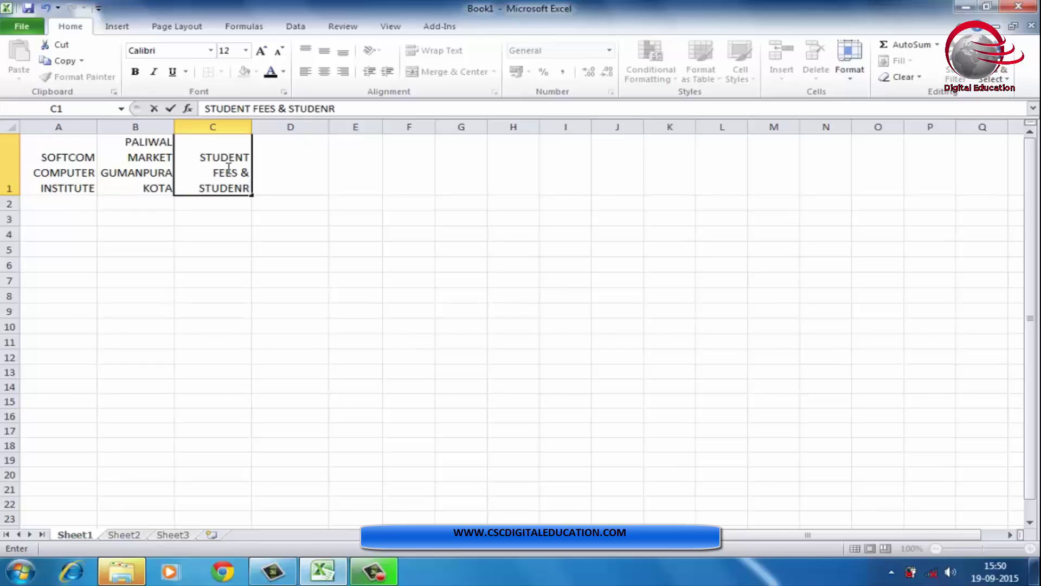
pyautogui.press('BackSpace')
pyautogui.write('T NAME')
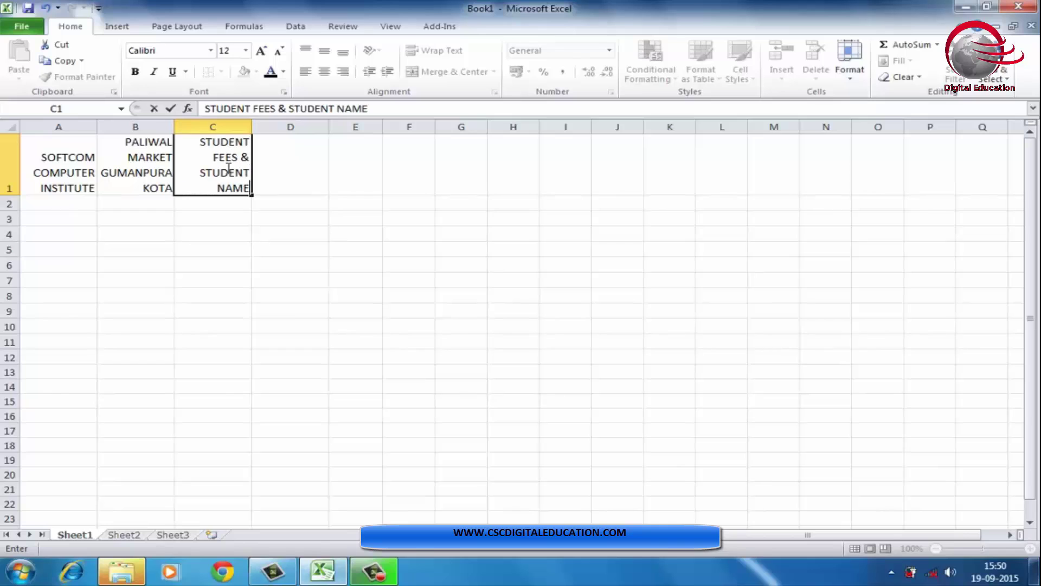
pyautogui.click(280, 253)
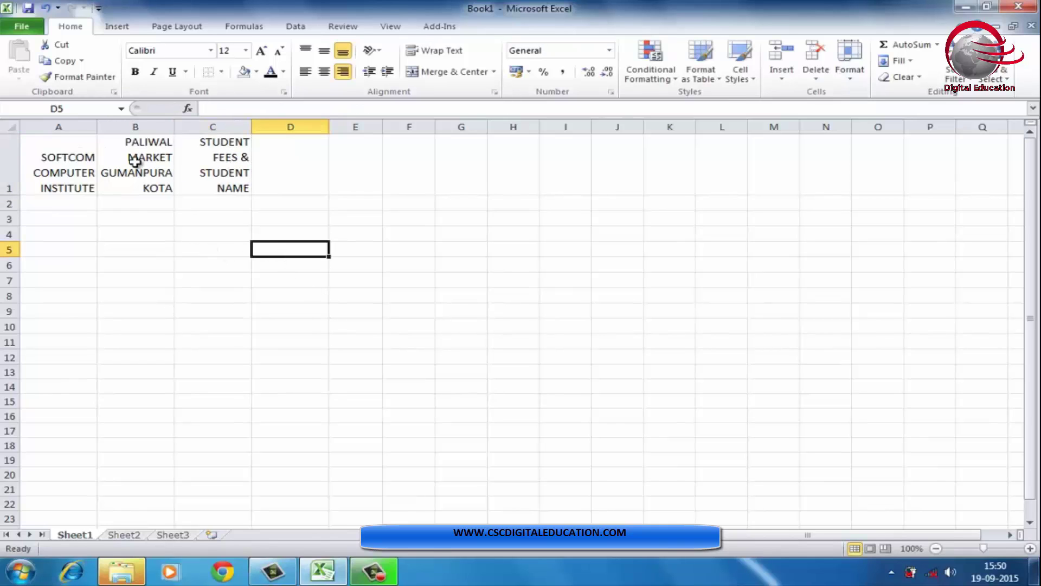
pyautogui.click(58, 219)
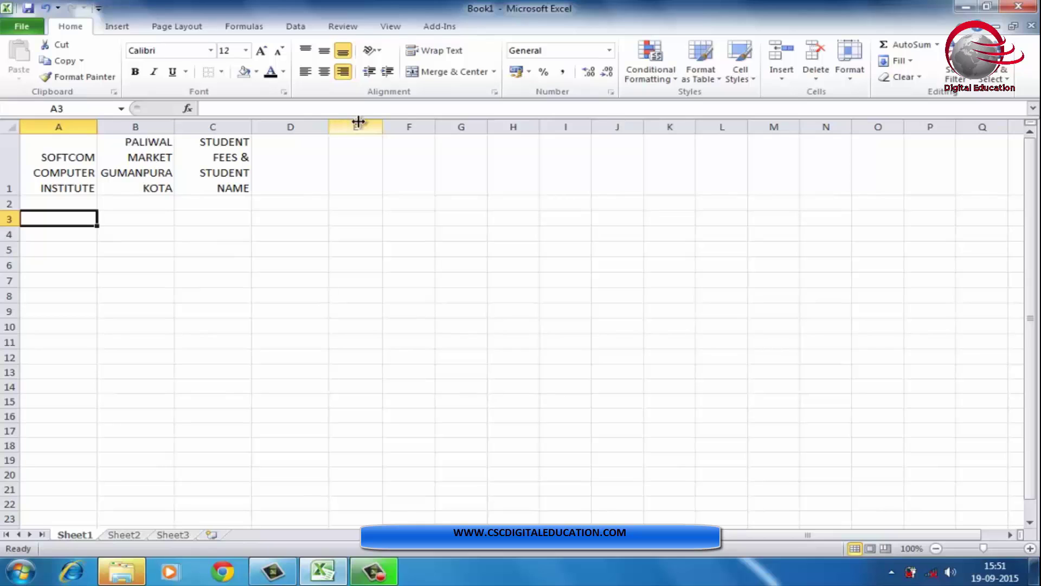
# Turn off text wrapping for cells A1 through G1.
pyautogui.click(60, 145)
pyautogui.moveTo(60, 145); pyautogui.dragTo(424, 269)
pyautogui.click(709, 130)
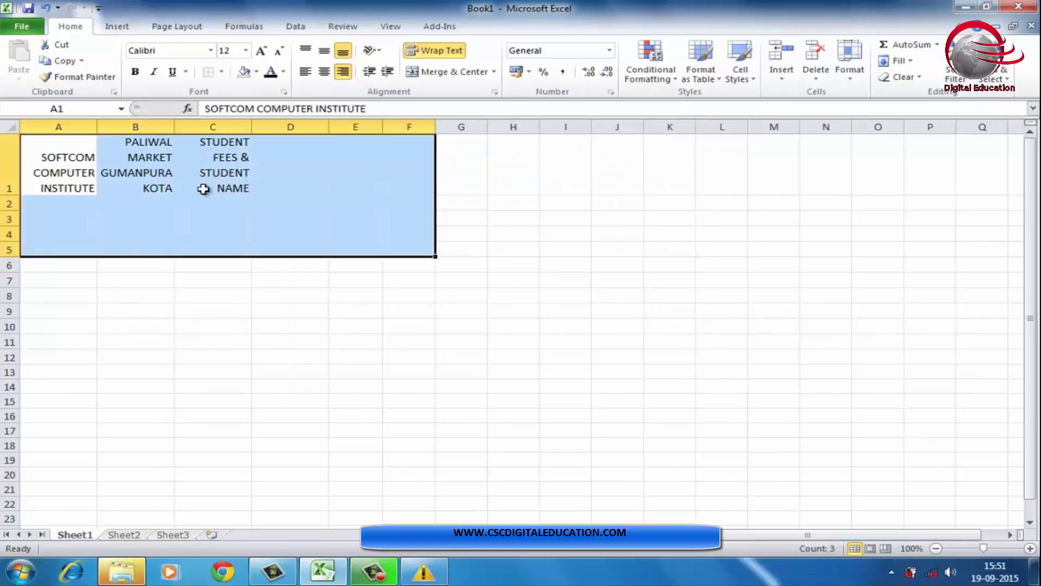
pyautogui.click(218, 361)
pyautogui.moveTo(56, 144); pyautogui.dragTo(467, 179)
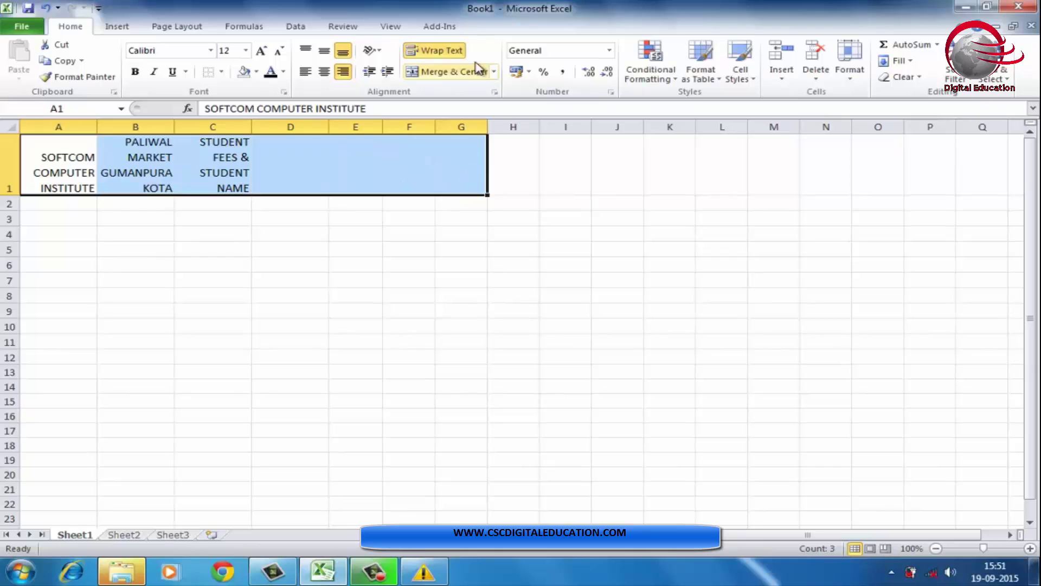
pyautogui.click(445, 55)
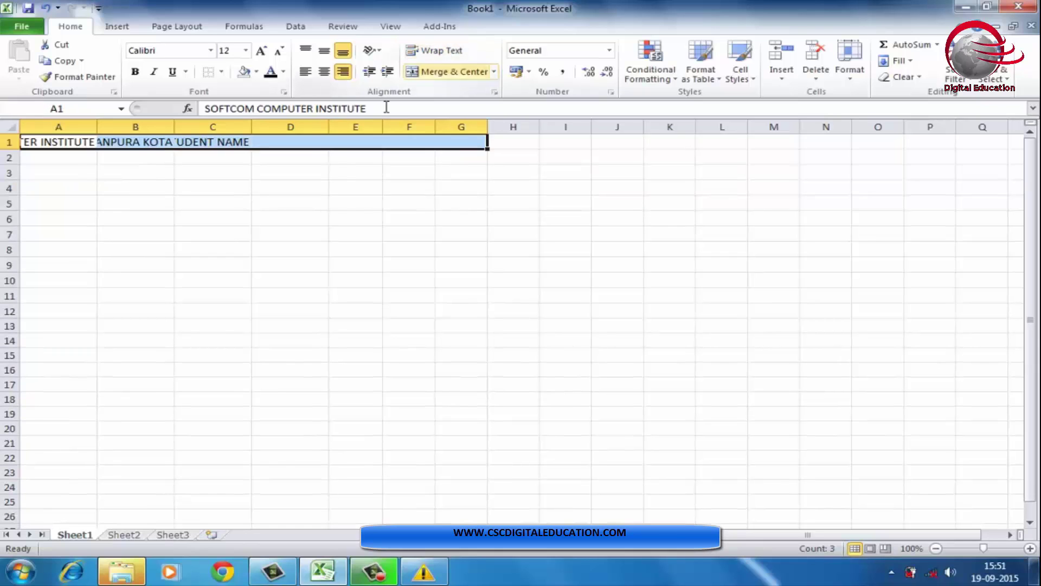
pyautogui.click(249, 291)
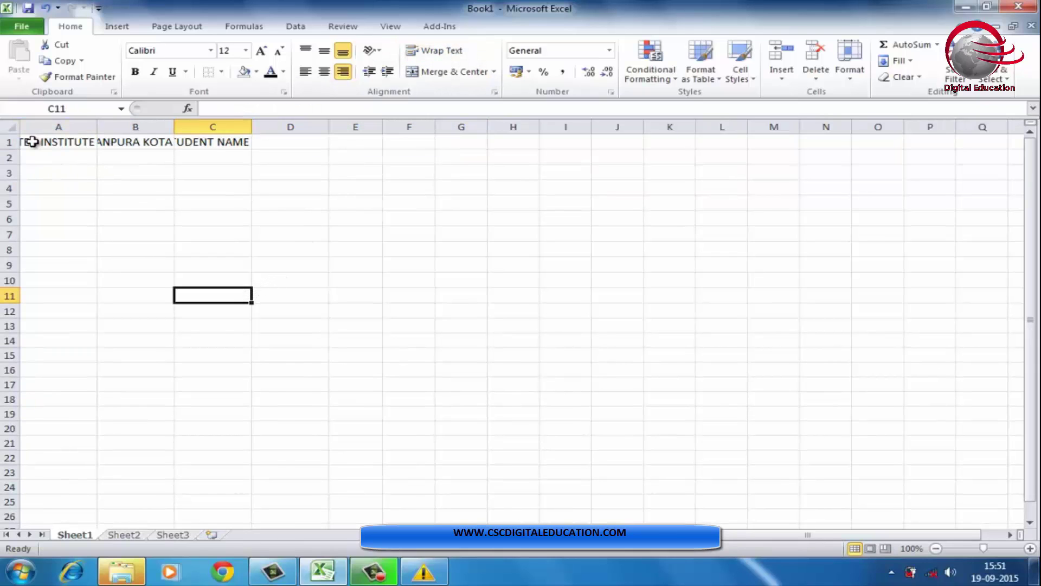
# Clear the contents of cells A1 through C1.
pyautogui.moveTo(23, 141); pyautogui.dragTo(240, 142)
pyautogui.press('Delete')
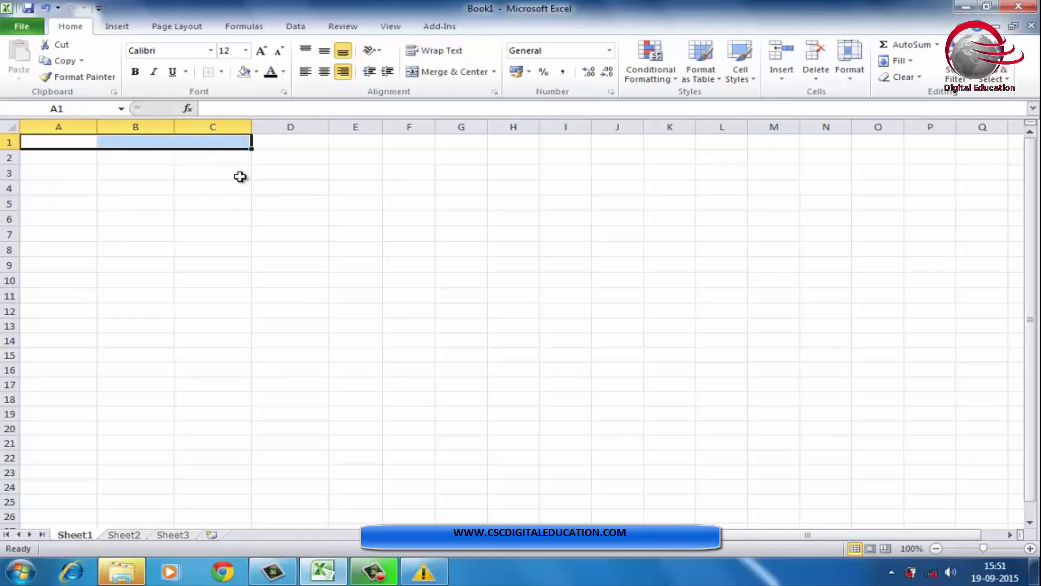
pyautogui.click(369, 279)
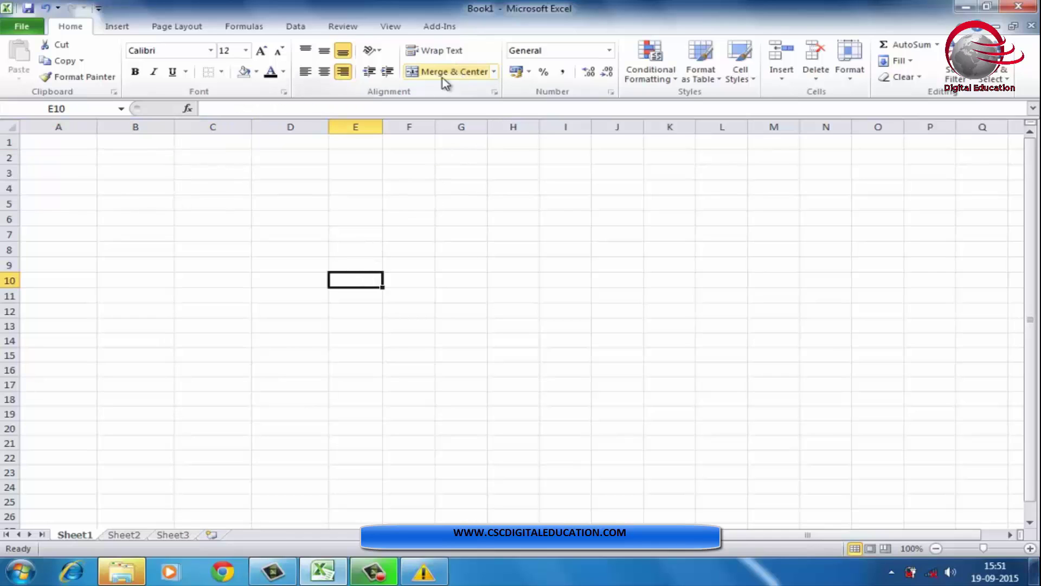
# Undo the recent clearing, wrapping, text entry and column-width changes back to an empty sheet.
pyautogui.hotkey('ctrl', 'z')
pyautogui.hotkey('ctrl', 'z')
pyautogui.hotkey('ctrl', 'z')
pyautogui.hotkey('ctrl', 'z')
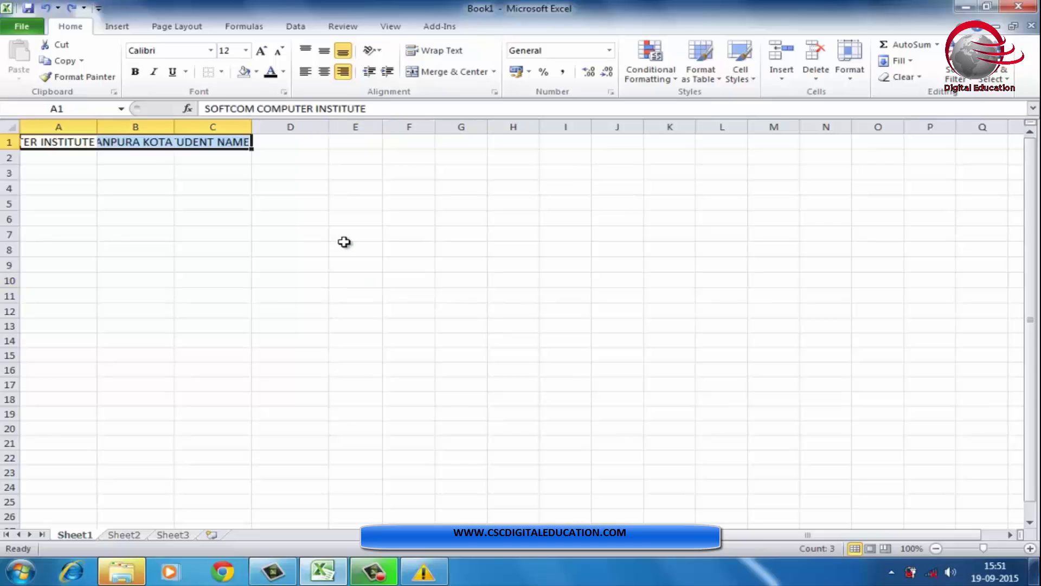
pyautogui.hotkey('ctrl', 'z')
pyautogui.hotkey('ctrl', 'z')
pyautogui.hotkey('ctrl', 'z')
pyautogui.hotkey('ctrl', 'z')
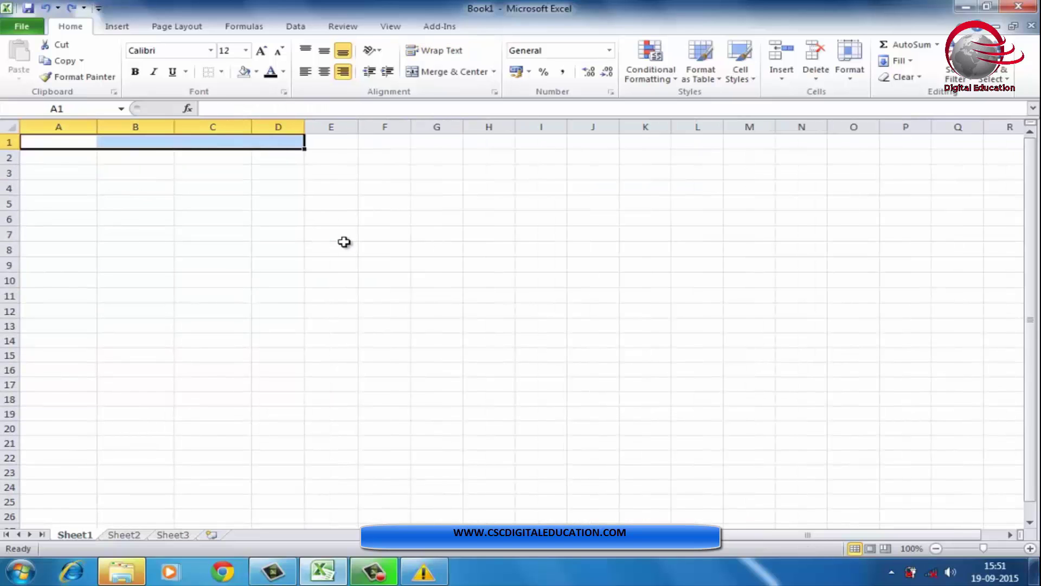
pyautogui.hotkey('ctrl', 'z')
pyautogui.hotkey('ctrl', 'z')
pyautogui.hotkey('ctrl', 'z')
pyautogui.hotkey('ctrl', 'z')
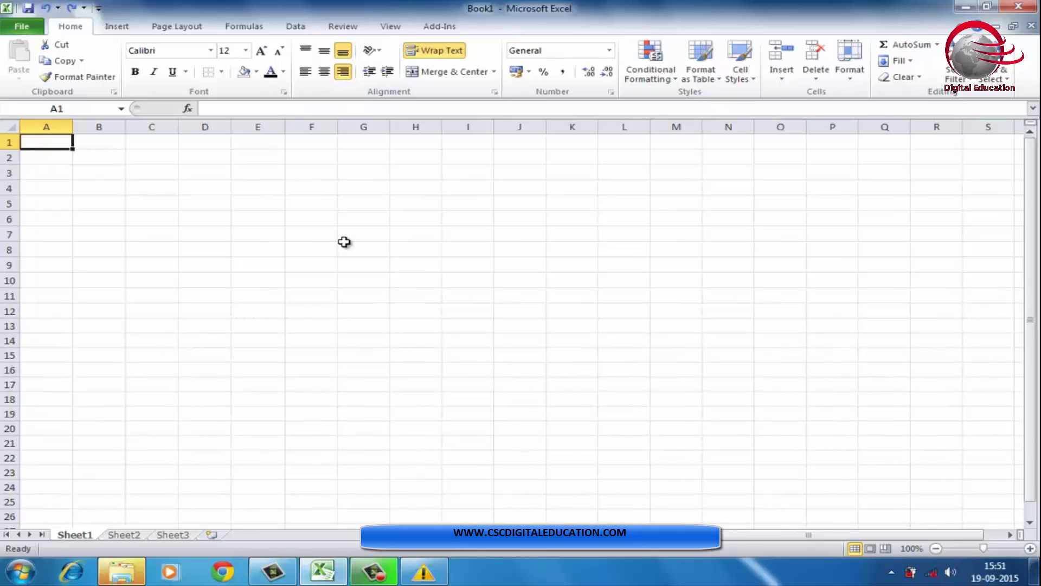
pyautogui.click(385, 206)
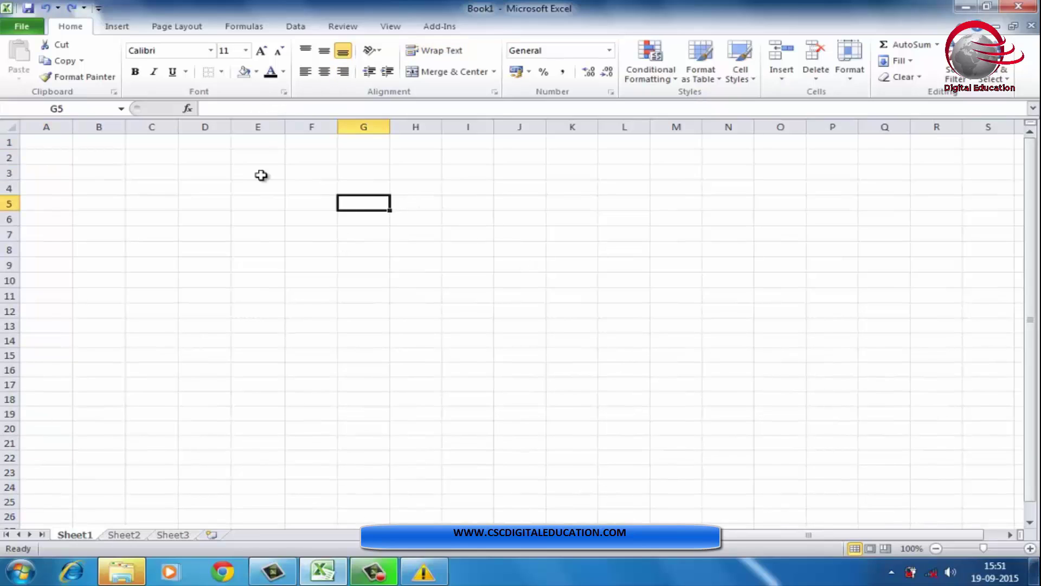
# Enter the sample text FTFTF in cell A1.
pyautogui.click(60, 145)
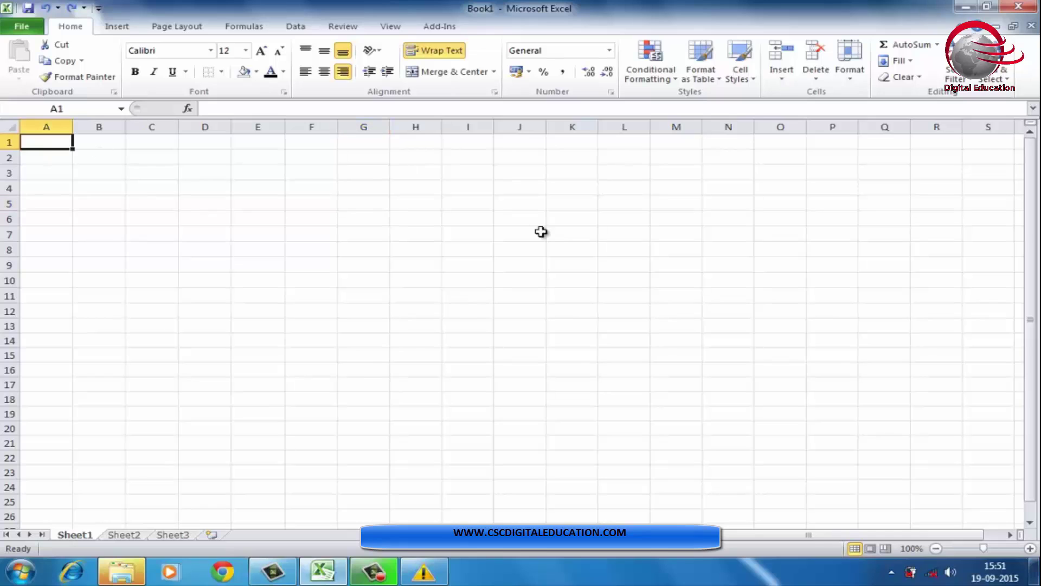
pyautogui.write('FTFTF')
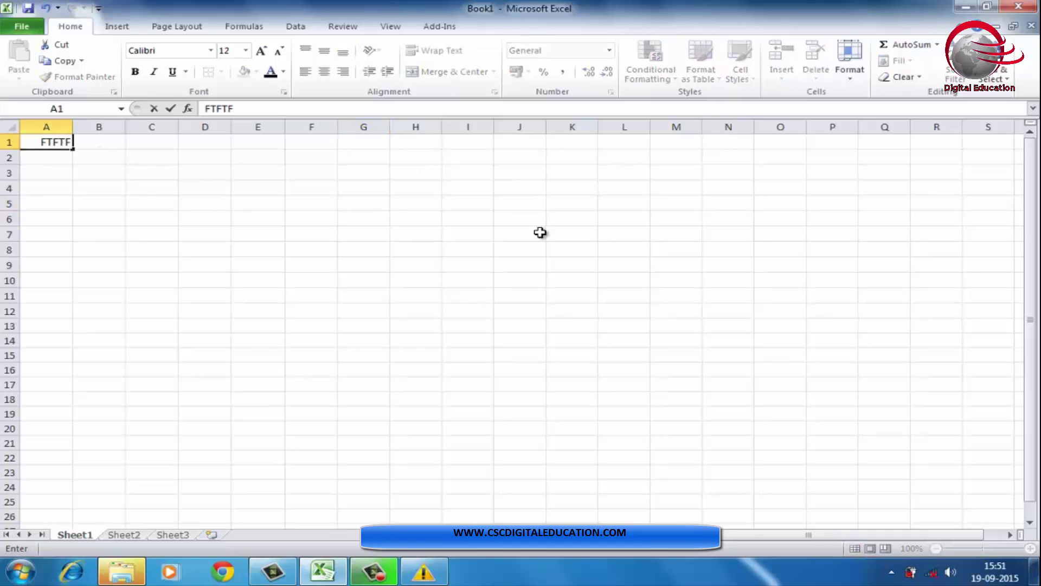
pyautogui.click(191, 232)
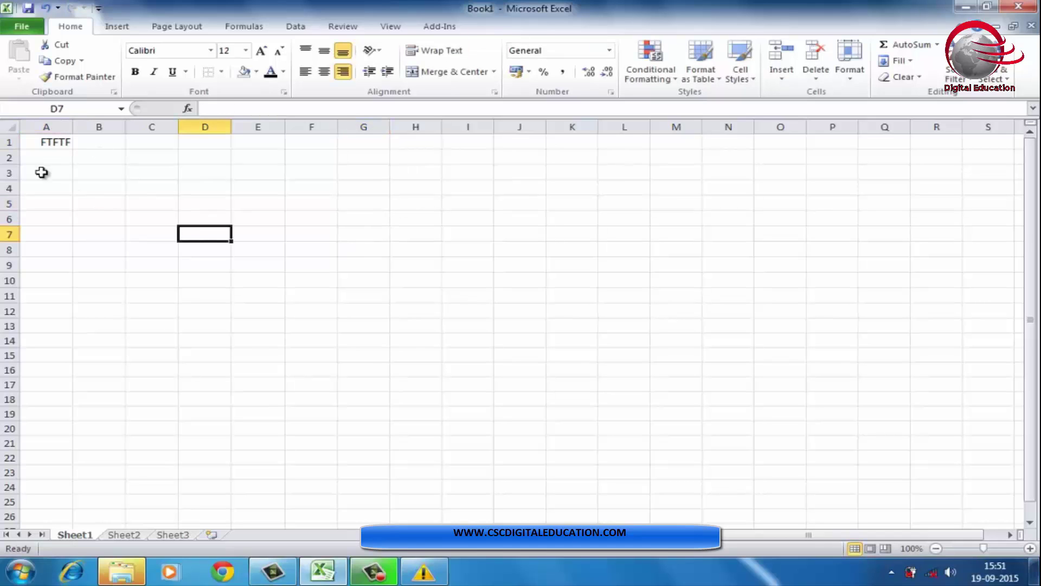
# Center the content of cell A1 horizontally and clear its text.
pyautogui.click(46, 141)
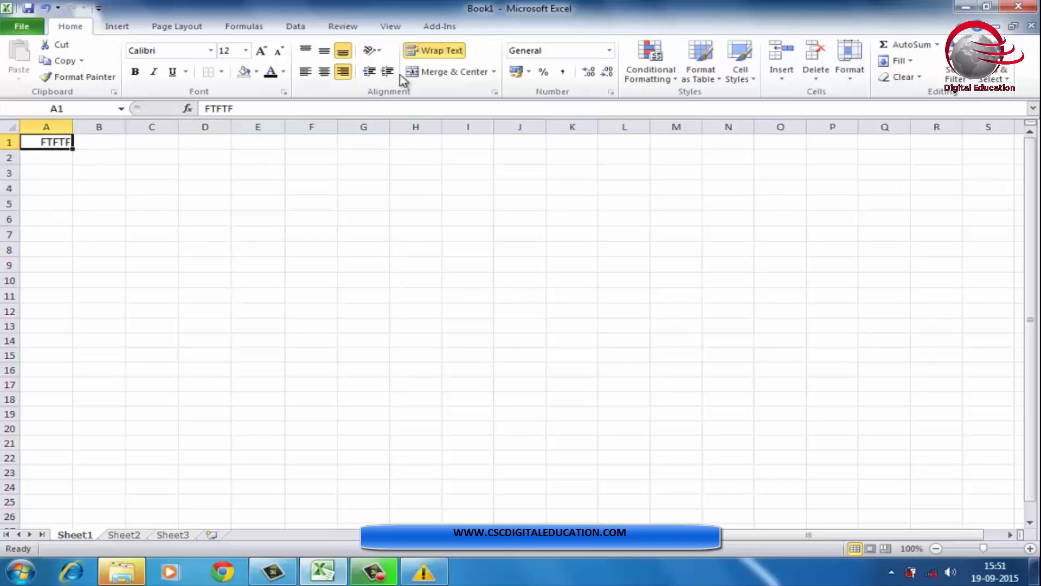
pyautogui.click(324, 72)
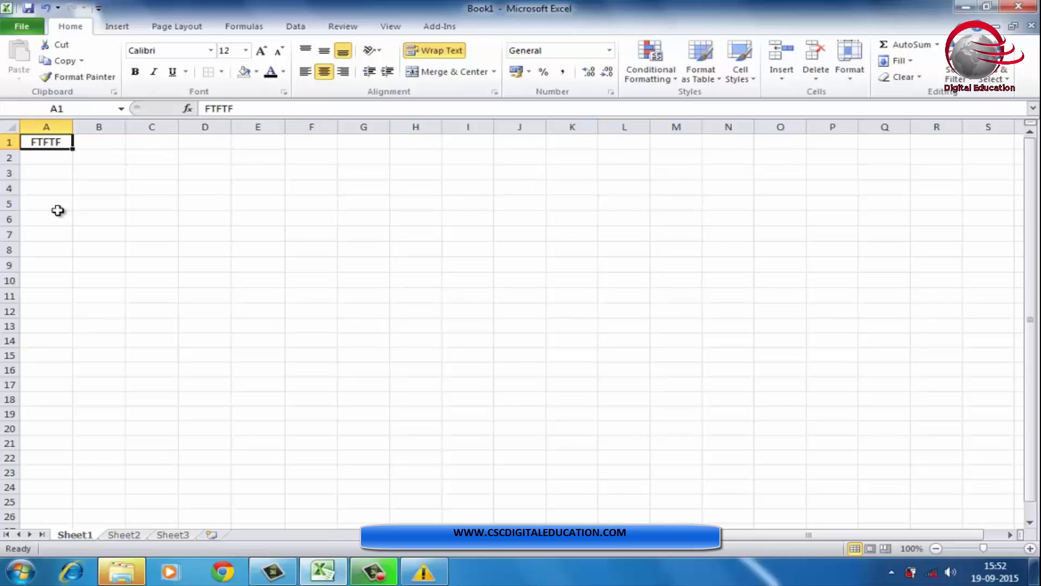
pyautogui.press('Delete')
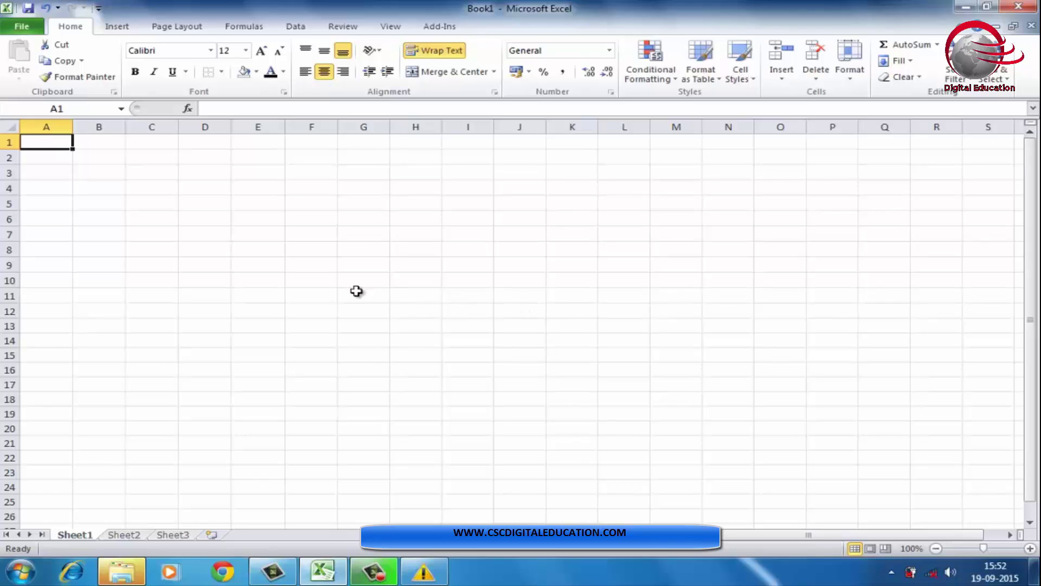
# Open the print preview to bring up the sheet's page-break lines, cancel closing the workbook, and inspect the page boundaries.
pyautogui.click(24, 27)
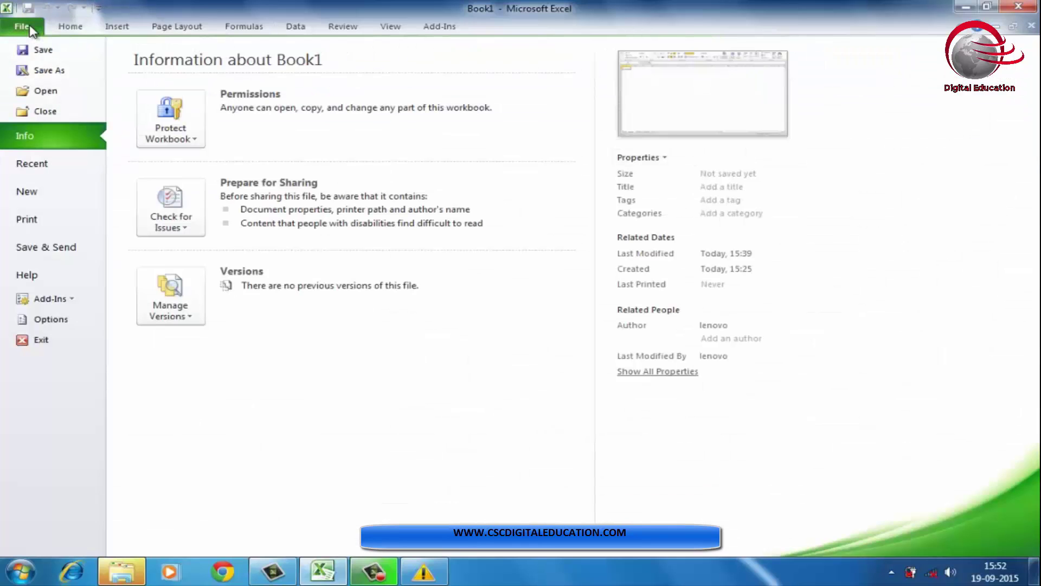
pyautogui.click(38, 220)
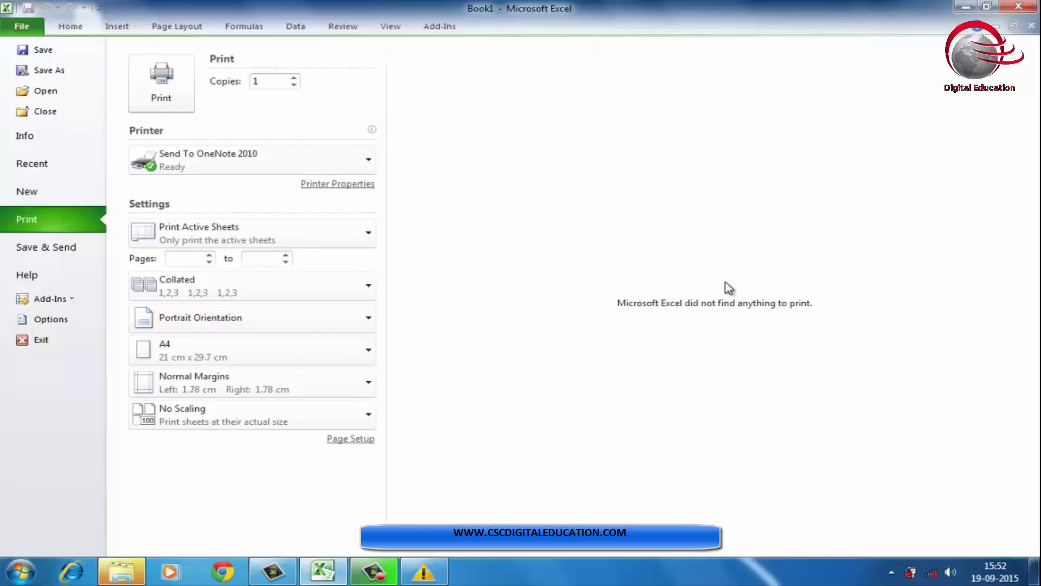
pyautogui.click(1018, 6)
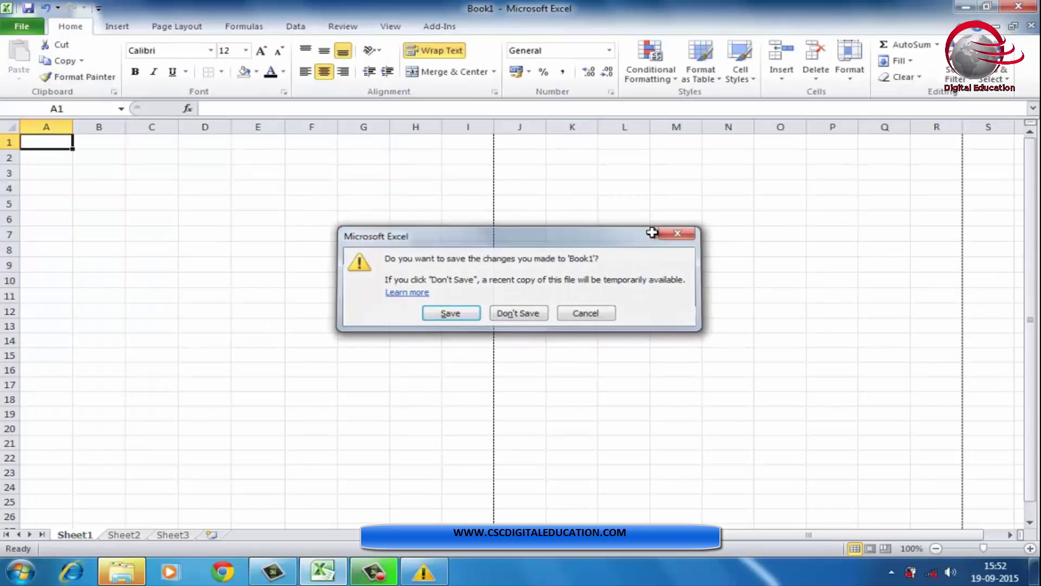
pyautogui.click(689, 235)
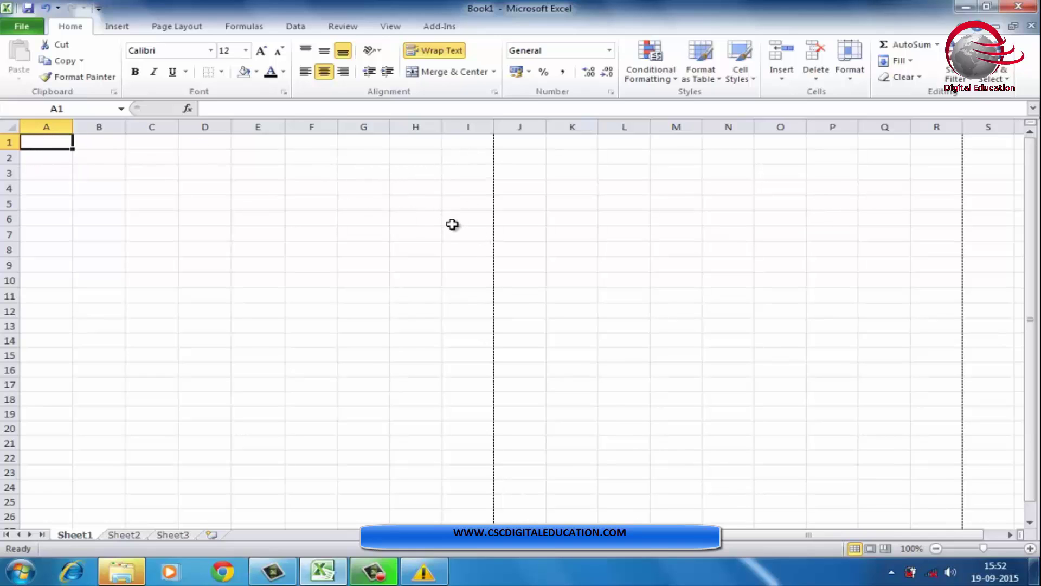
pyautogui.scroll(-13, 450, 226)
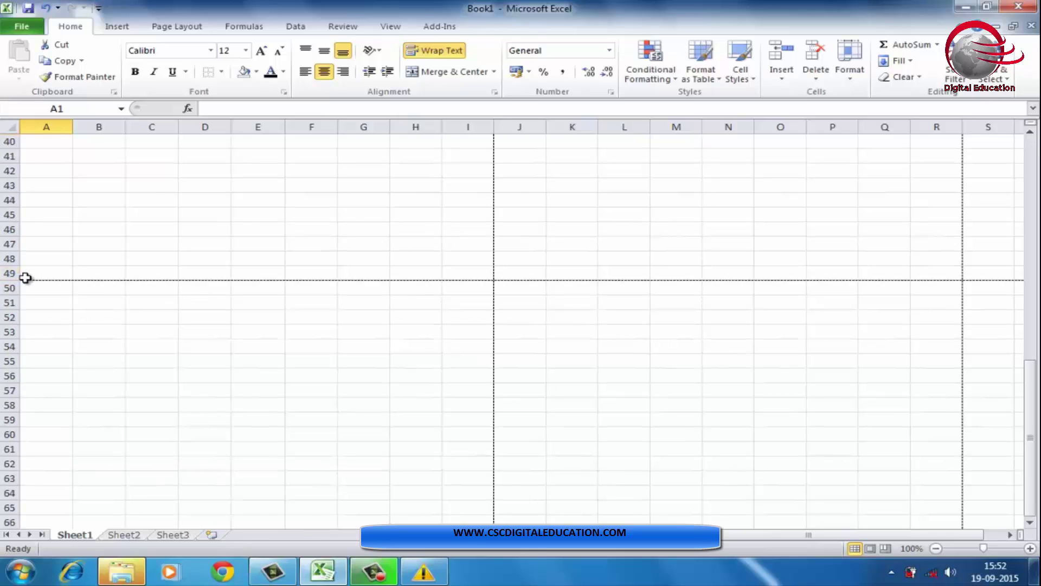
pyautogui.scroll(13, 26, 277)
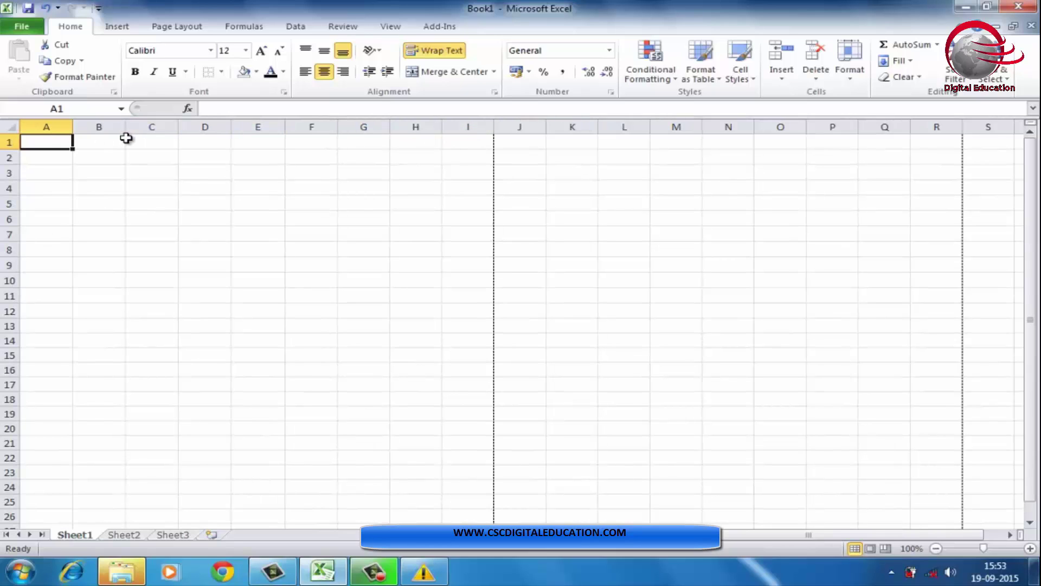
# Check the paper size in the Page Setup dialog and close it without making changes.
pyautogui.click(179, 27)
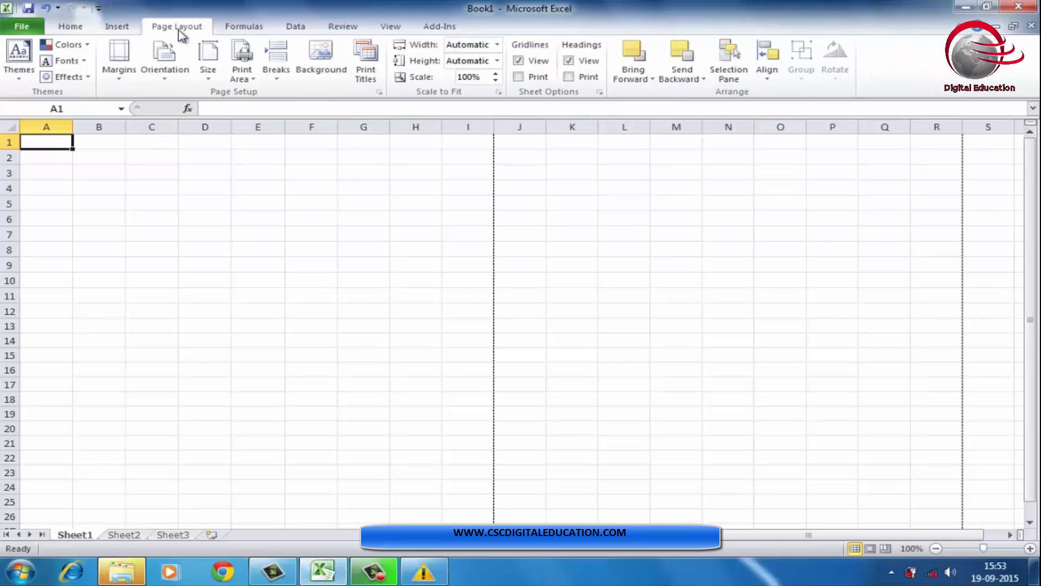
pyautogui.click(379, 92)
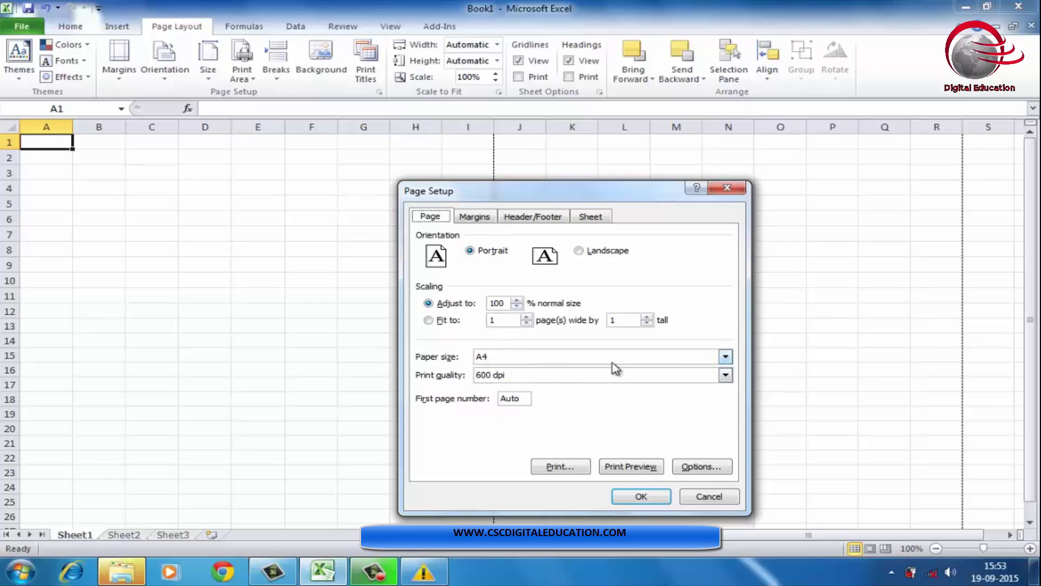
pyautogui.click(738, 190)
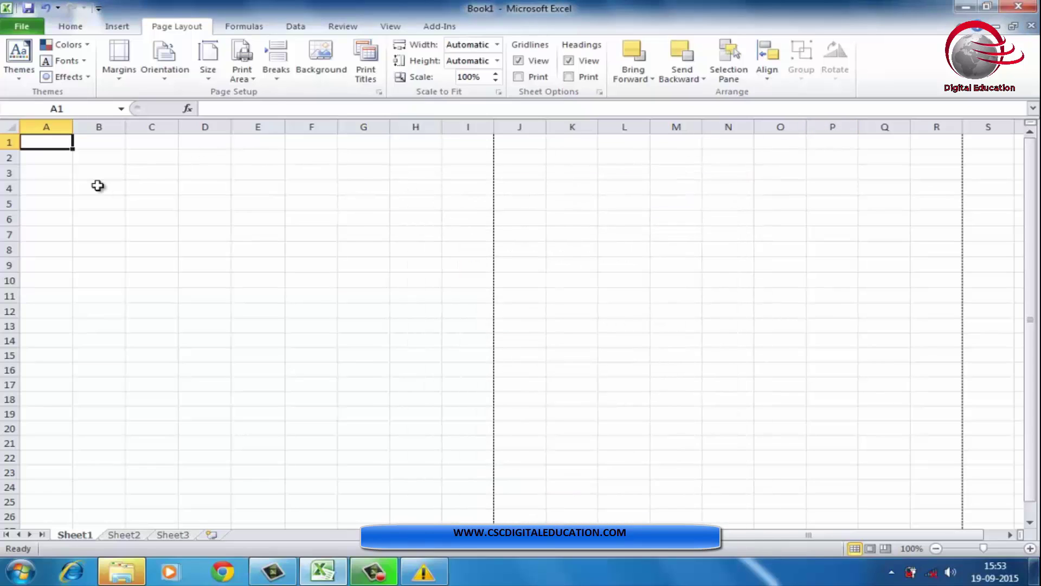
# Enter COMPUTER in uppercase in cell A1.
pyautogui.click(101, 187)
pyautogui.click(58, 139)
pyautogui.write('COMPUTER')
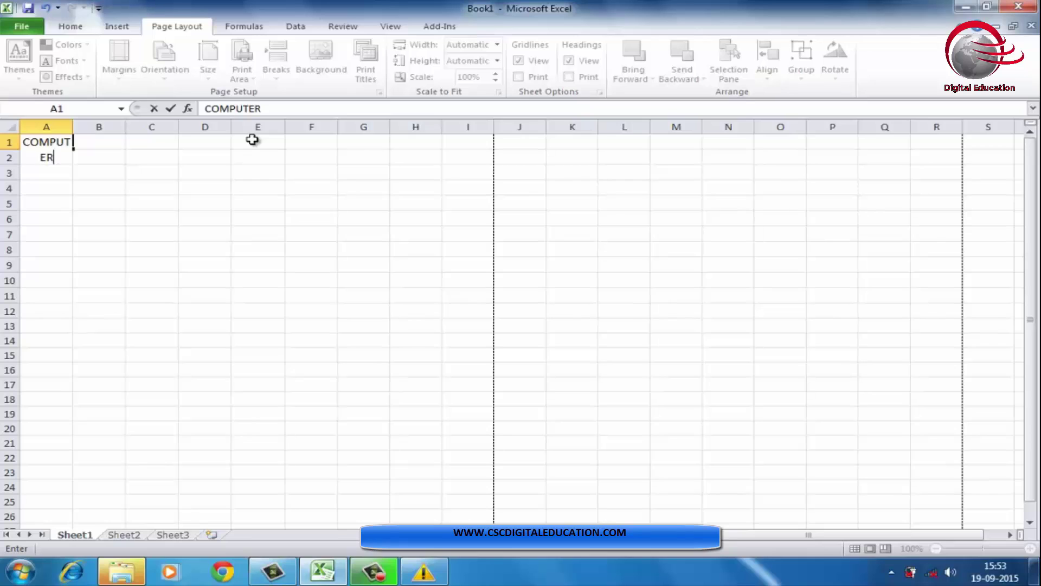
pyautogui.click(119, 176)
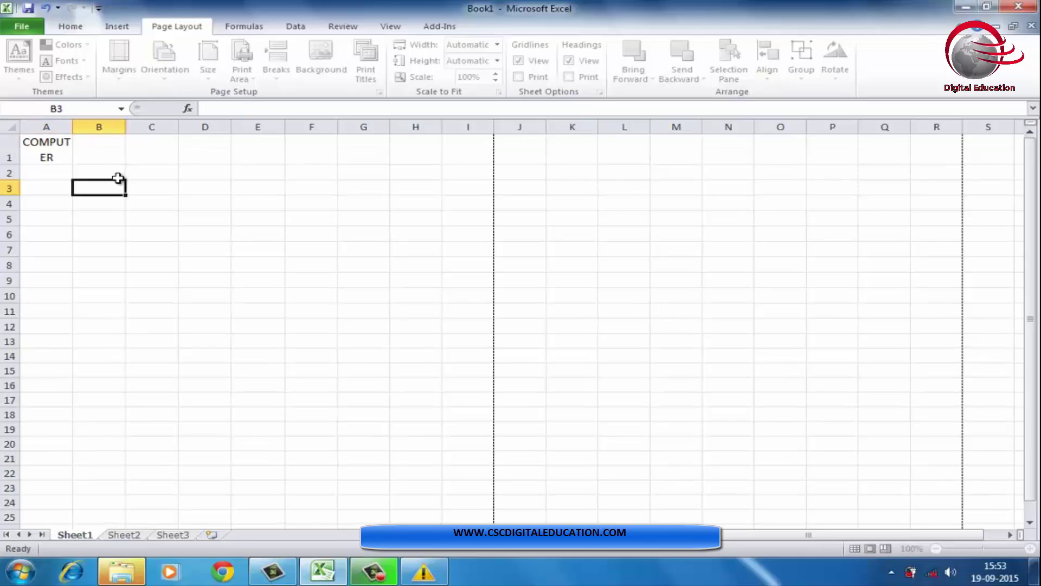
# Turn off text wrapping for cells A1 through I1.
pyautogui.moveTo(53, 142); pyautogui.dragTo(464, 149)
pyautogui.click(69, 26)
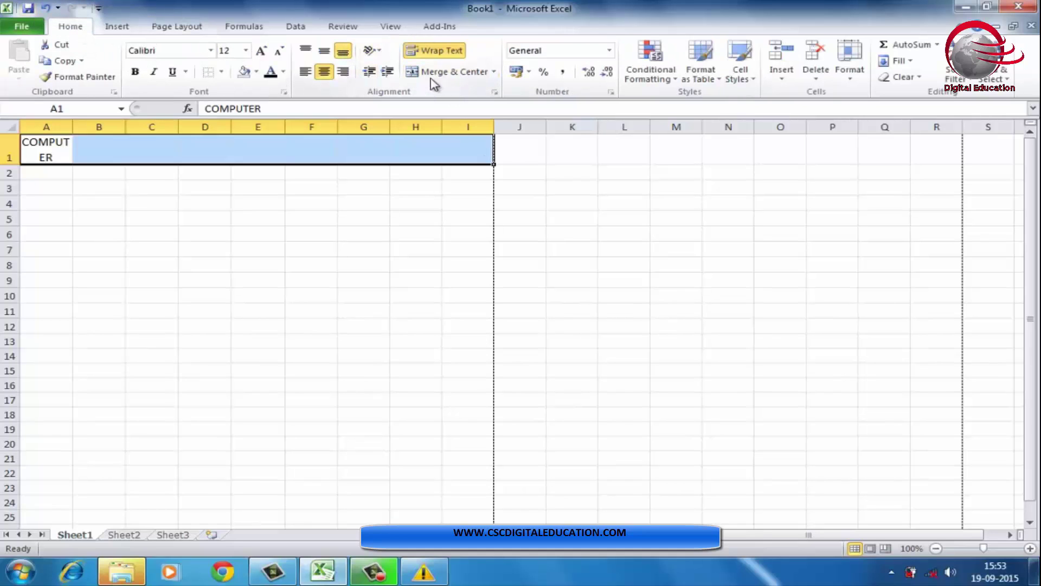
pyautogui.click(434, 50)
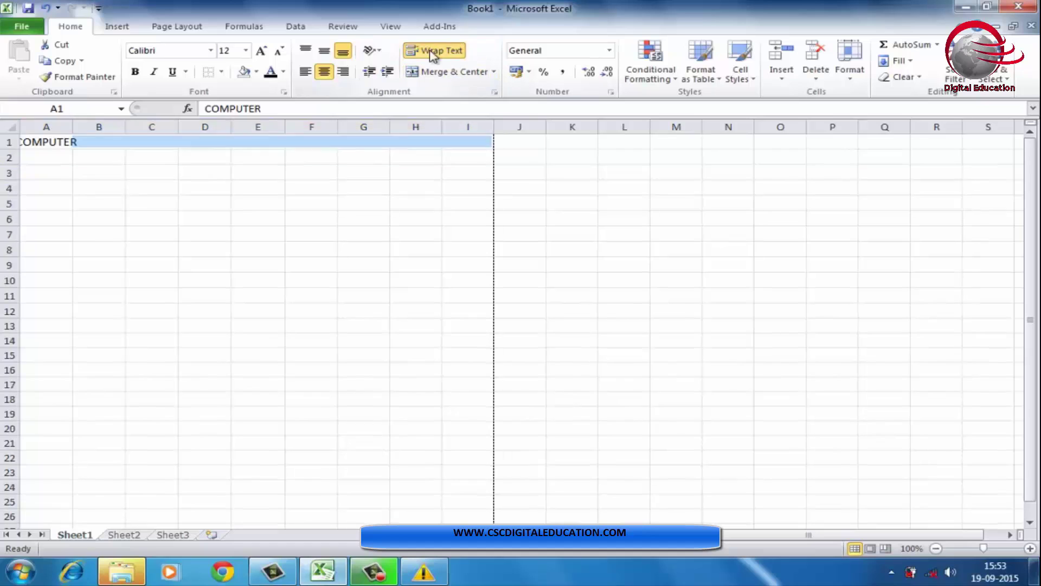
pyautogui.click(384, 248)
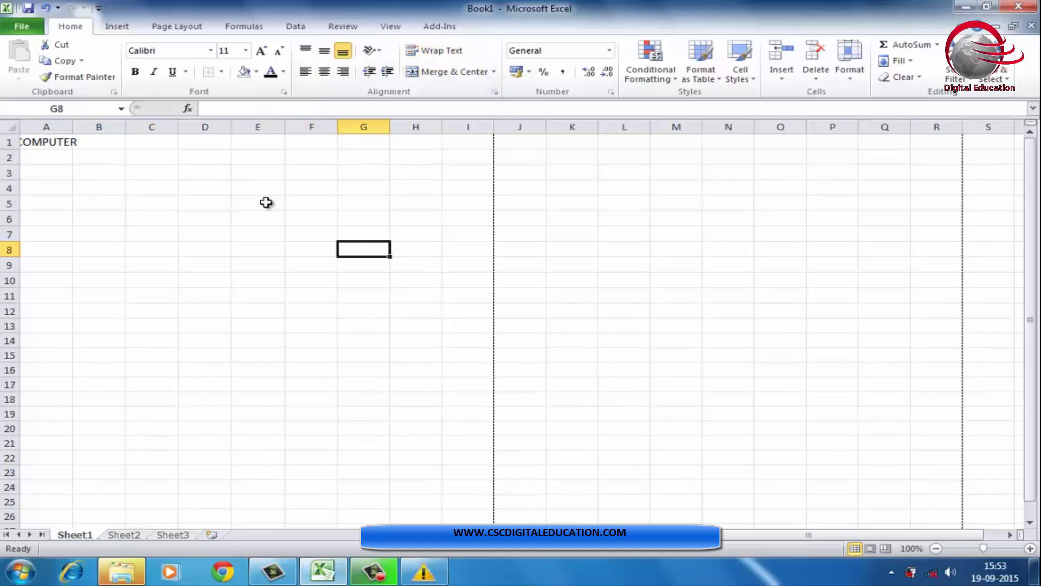
# Replace the content of cell A1 with the heading COMPUTER PROJECT FILE.
pyautogui.click(37, 141)
pyautogui.press('Delete')
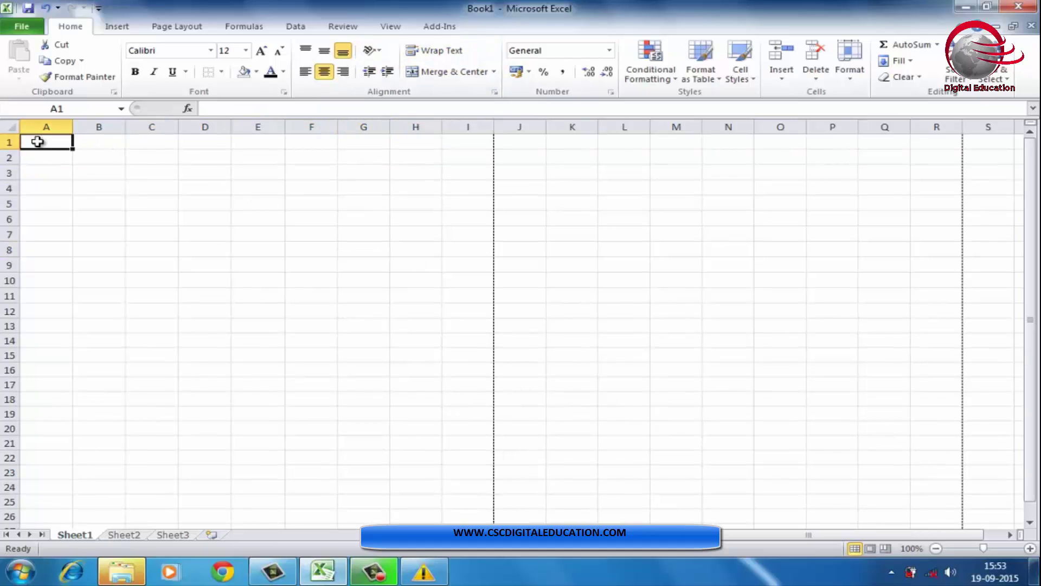
pyautogui.write('COMPUTER')
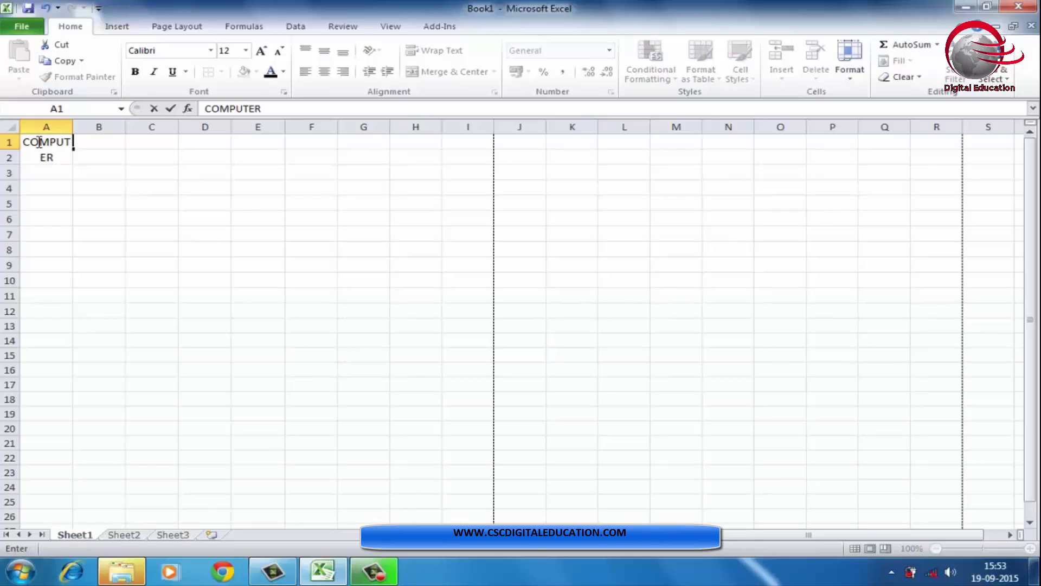
pyautogui.write(' PROJECT FI')
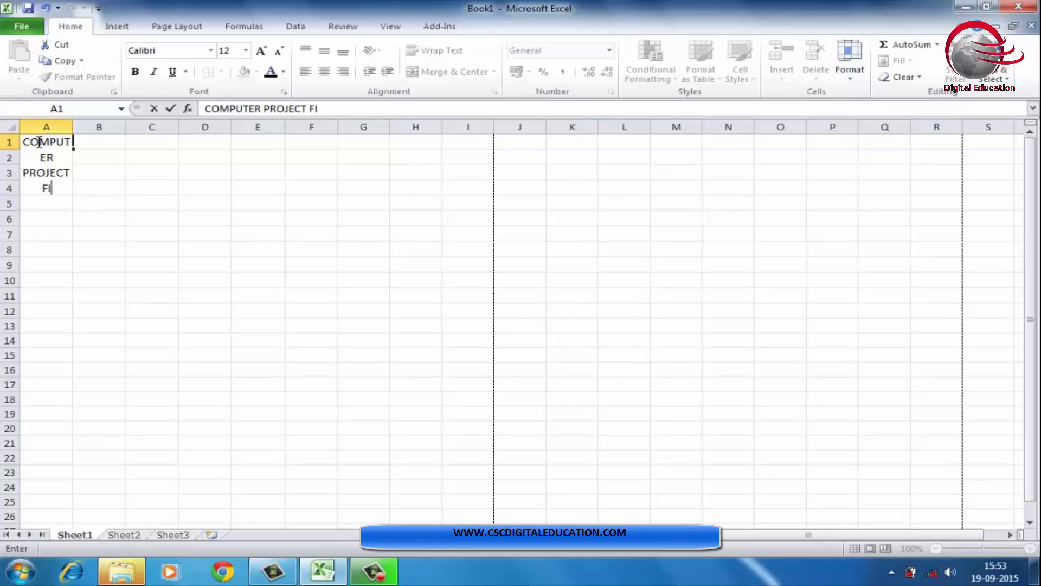
pyautogui.write('LE')
pyautogui.click(276, 238)
pyautogui.click(39, 144)
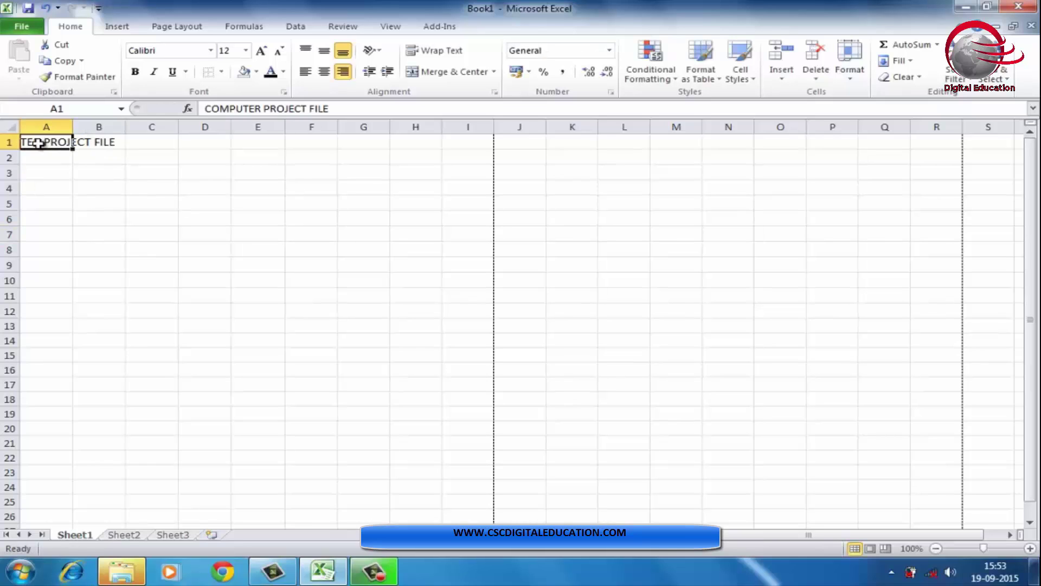
# Try Merge & Center on cells A1:B1 for the heading.
pyautogui.moveTo(38, 143); pyautogui.dragTo(108, 147)
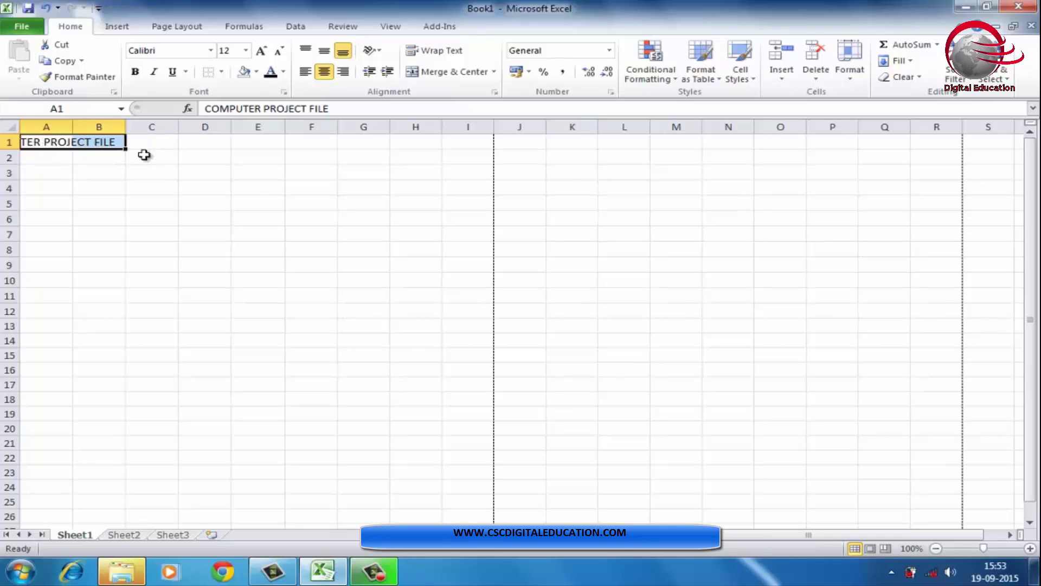
pyautogui.click(473, 73)
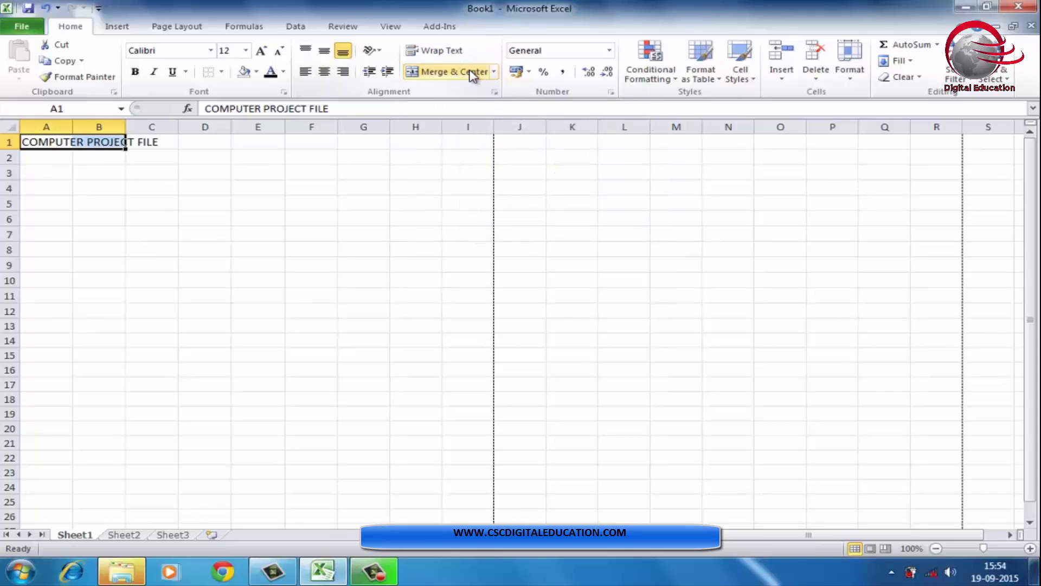
pyautogui.click(352, 245)
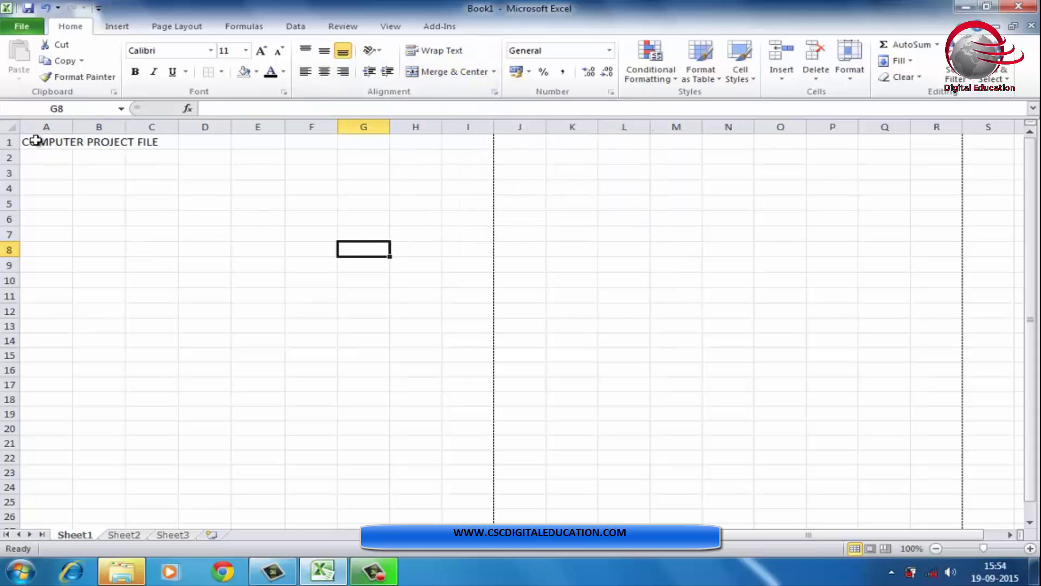
# Merge and center the heading across cells A1:I1, spanning the page width up to the first page-break line.
pyautogui.moveTo(35, 141); pyautogui.dragTo(168, 151)
pyautogui.click(141, 182)
pyautogui.moveTo(42, 142); pyautogui.dragTo(492, 142)
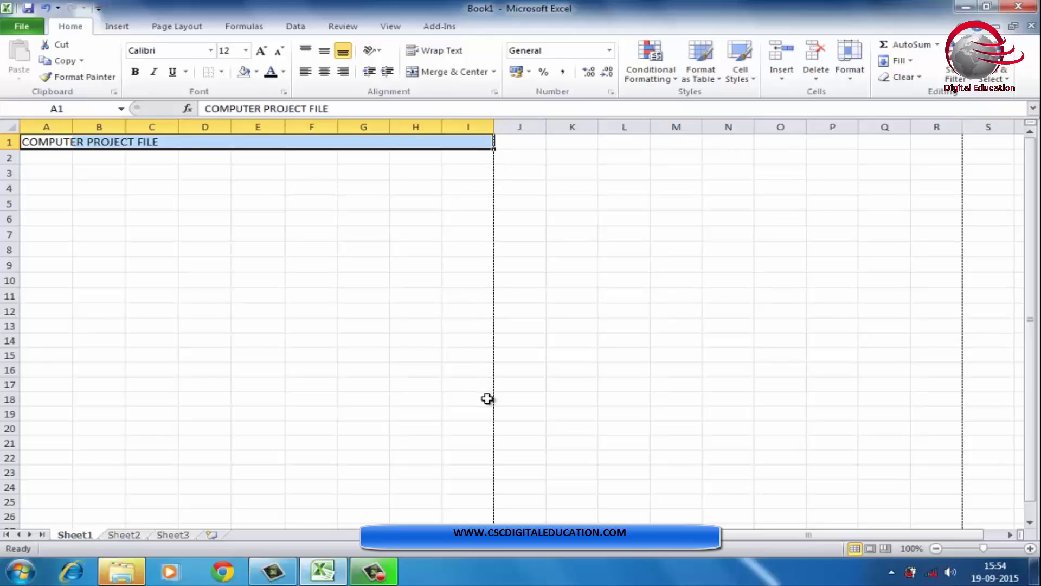
pyautogui.click(456, 76)
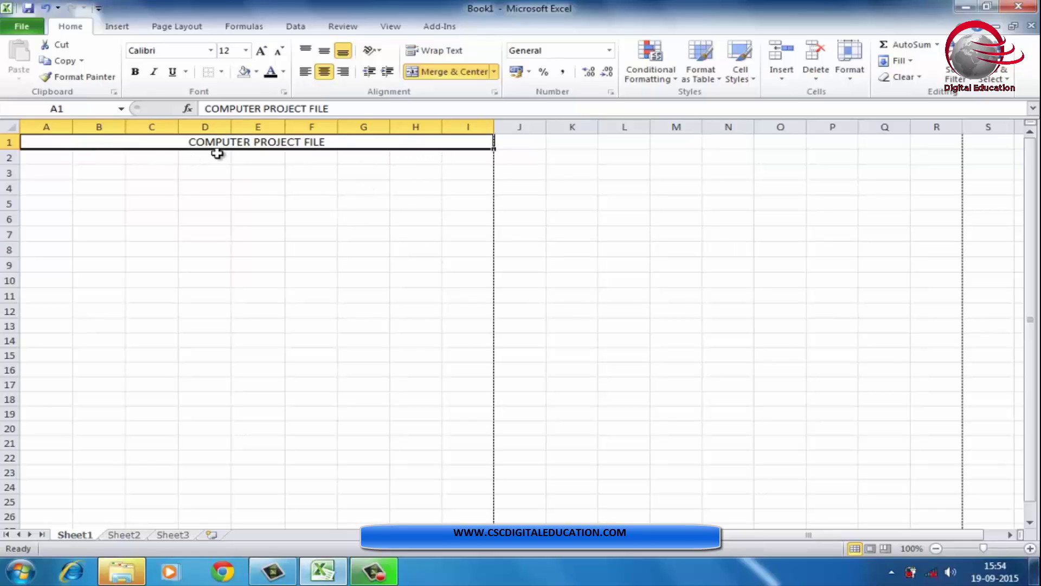
# Increase the merged heading's font size to 22.
pyautogui.click(261, 52)
pyautogui.click(261, 52)
pyautogui.click(261, 52)
pyautogui.click(262, 52)
pyautogui.click(262, 52)
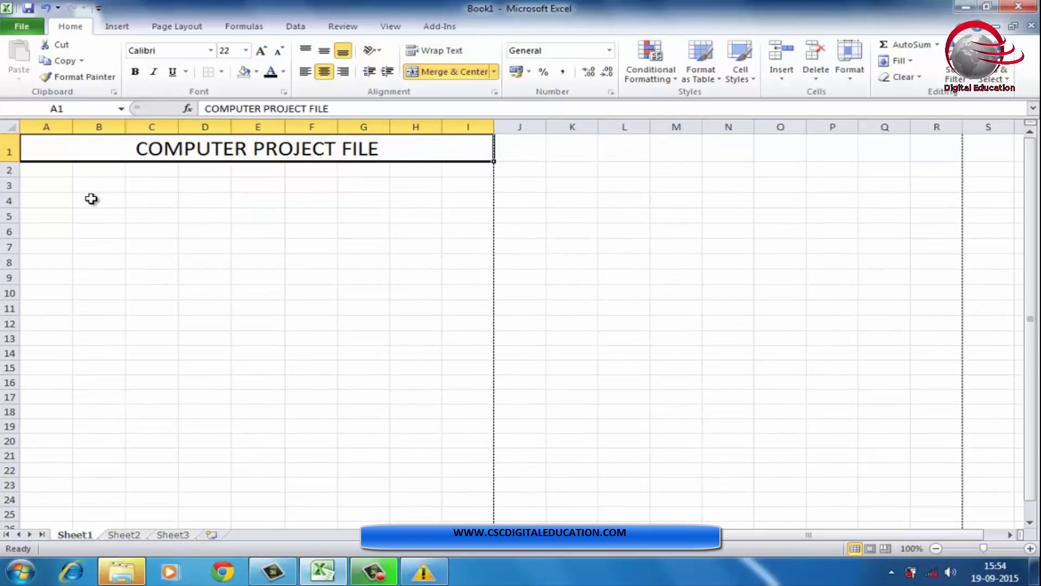
# Check the heading's placement on the page in the print preview and return to the sheet, cancelling the closing of the workbook.
pyautogui.click(23, 26)
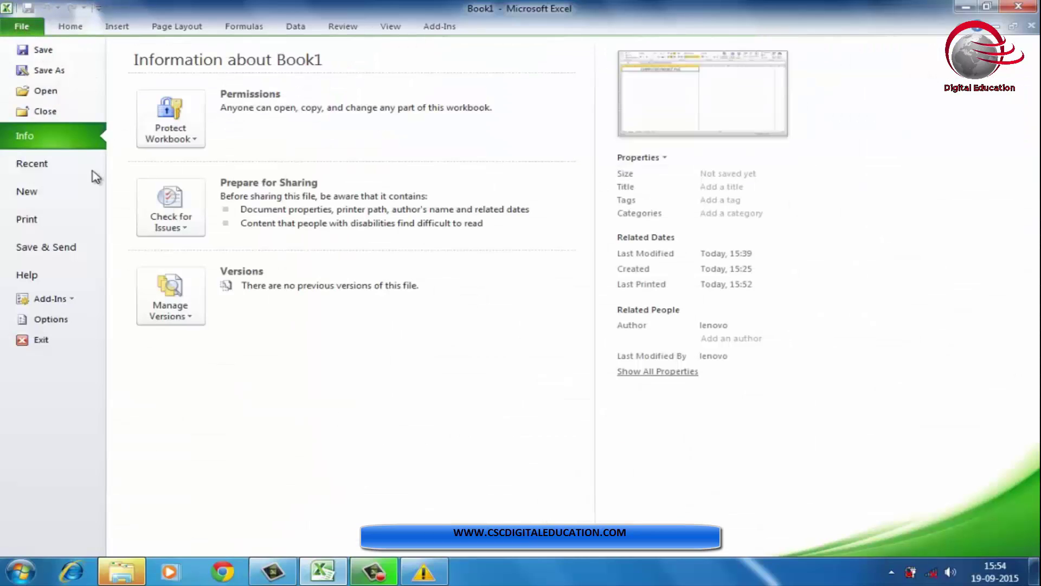
pyautogui.click(46, 224)
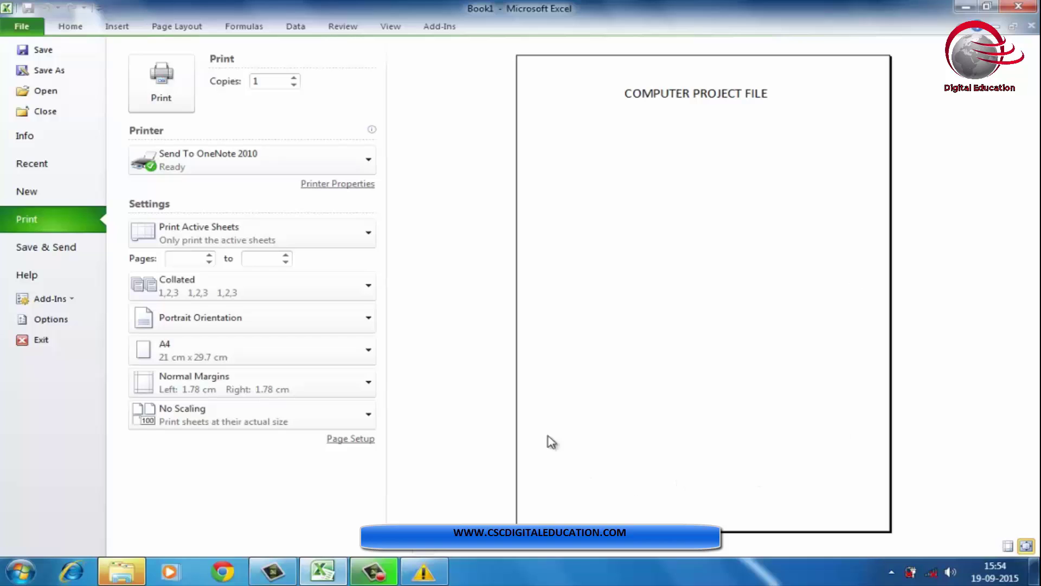
pyautogui.click(1019, 7)
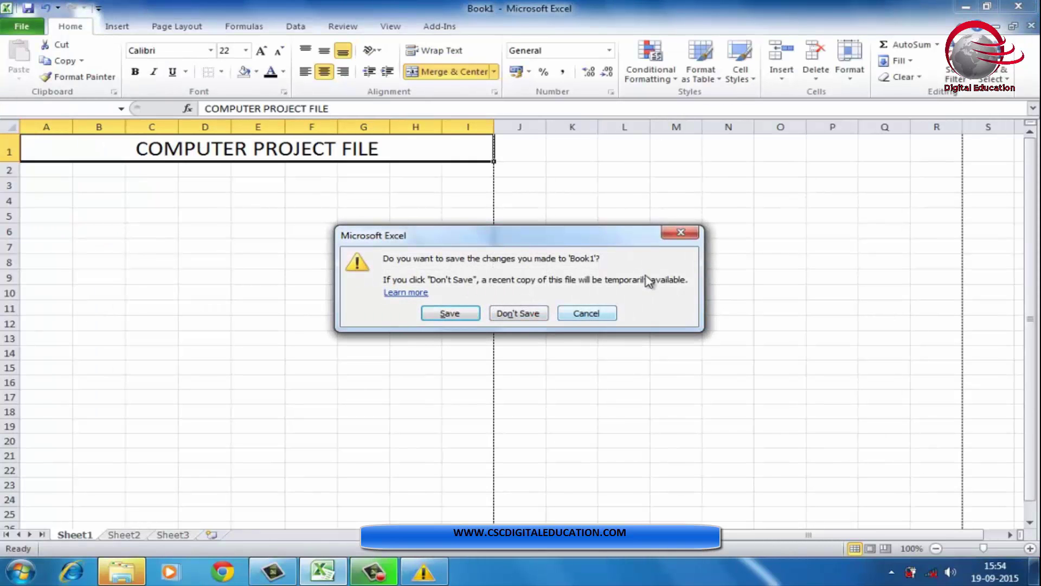
pyautogui.click(679, 233)
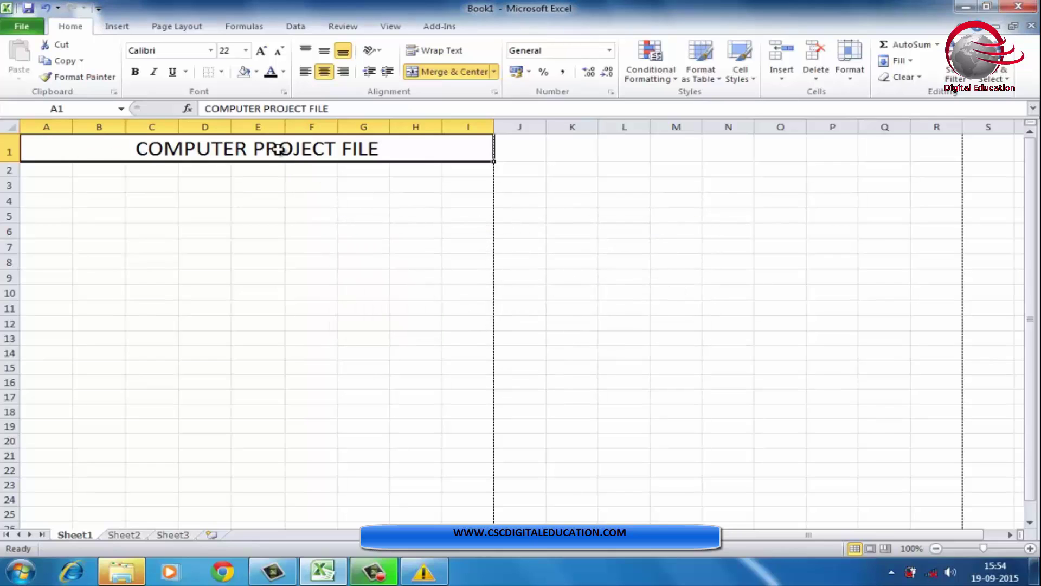
# Unmerge the heading cells A1:I1 and reduce their font size to 12.
pyautogui.click(465, 76)
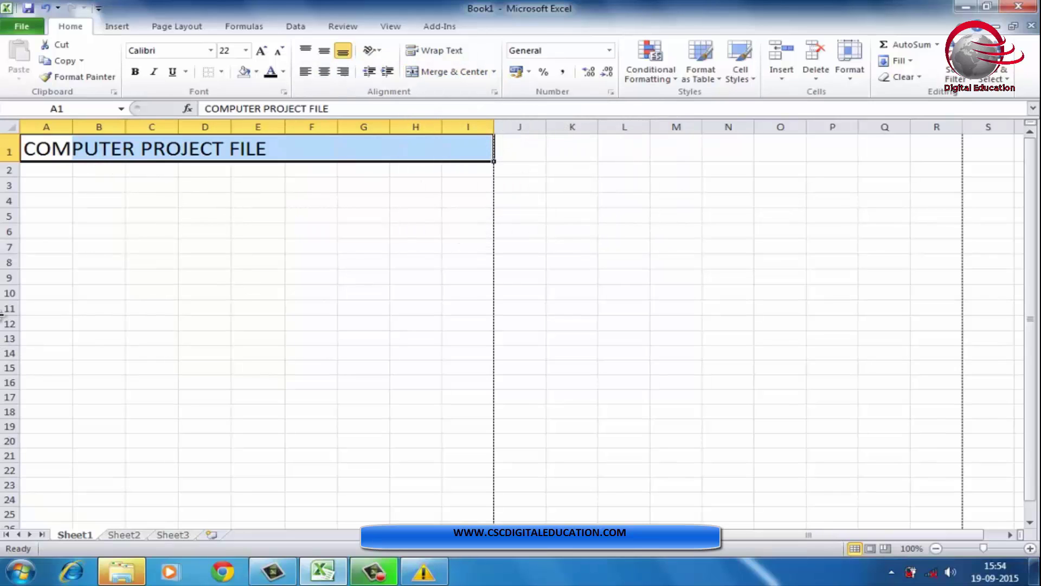
pyautogui.click(279, 51)
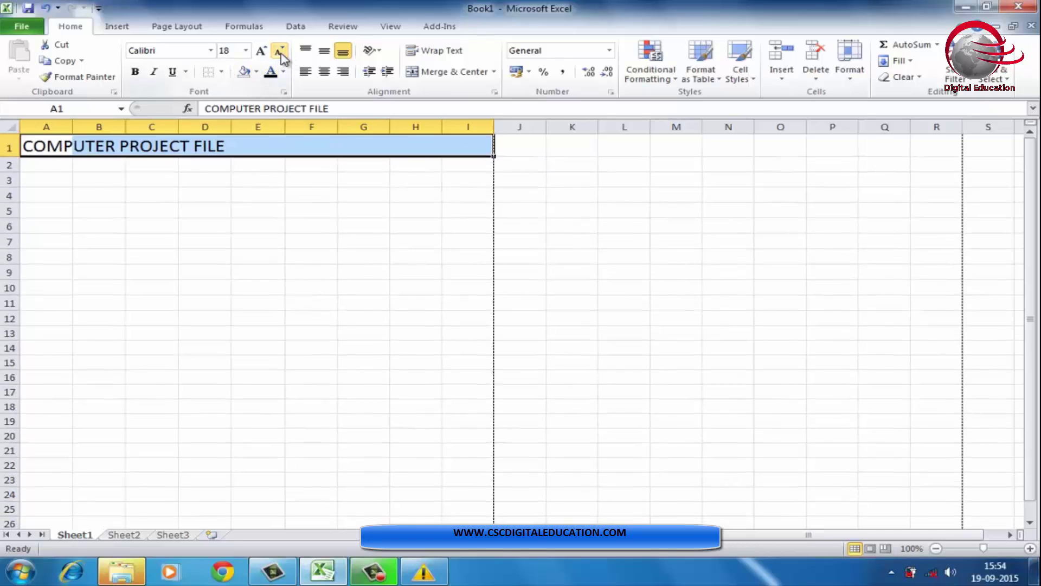
pyautogui.click(279, 51)
pyautogui.click(279, 51)
pyautogui.click(278, 51)
pyautogui.click(279, 51)
pyautogui.click(278, 51)
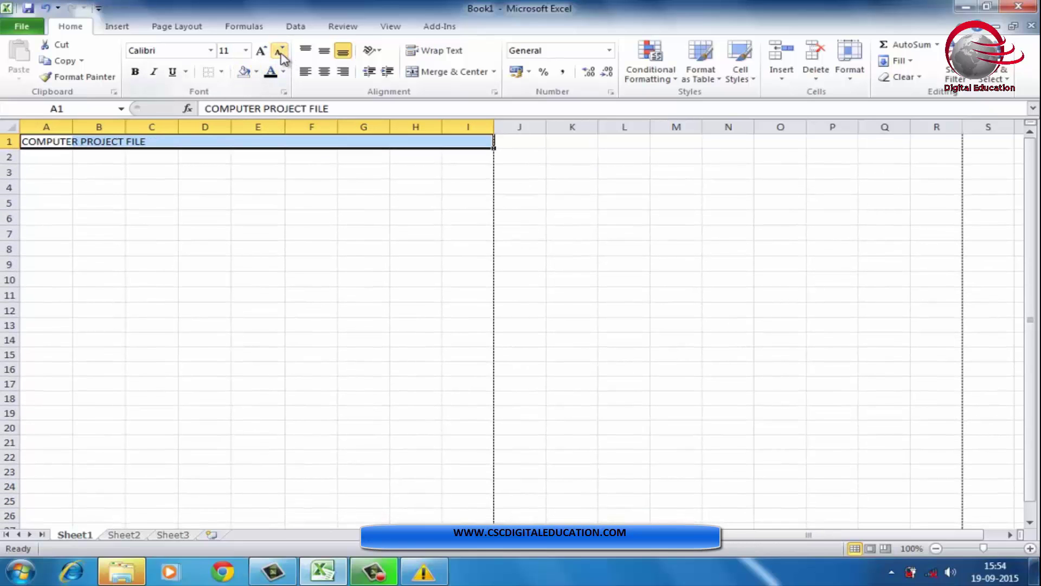
pyautogui.click(261, 51)
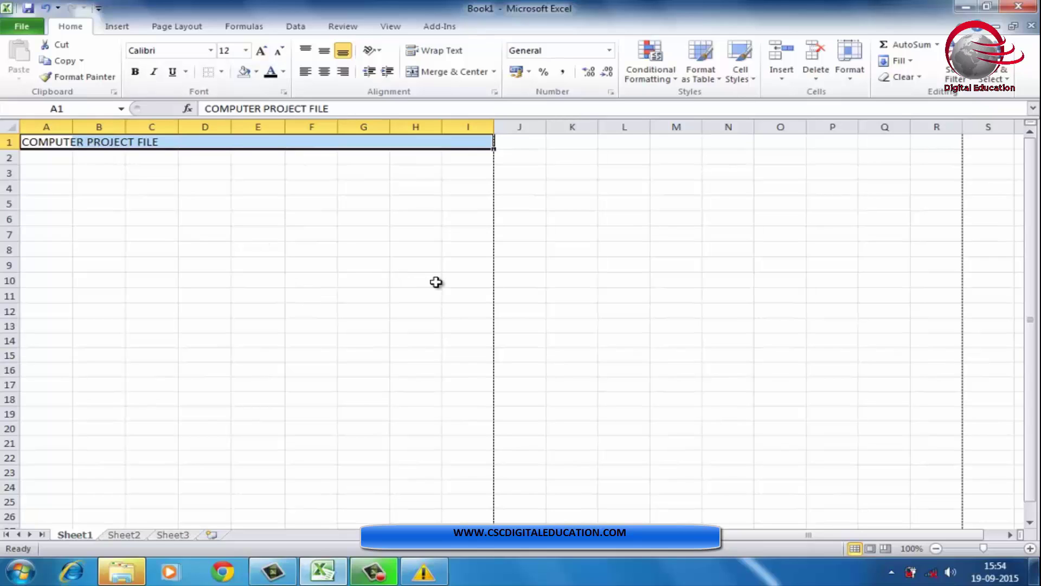
# Clear the heading text from cells A1:I1.
pyautogui.press('Delete')
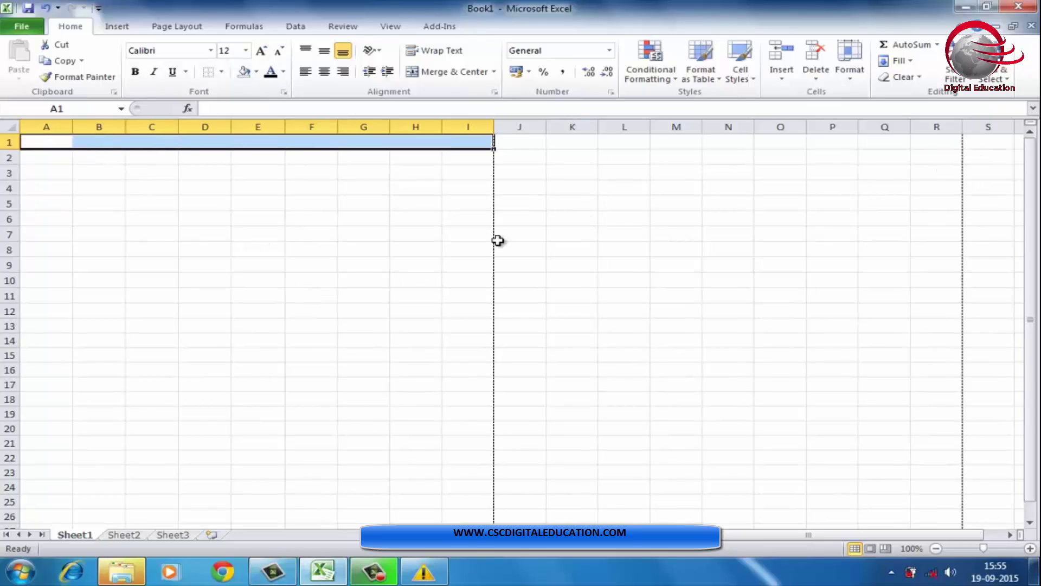
pyautogui.click(413, 251)
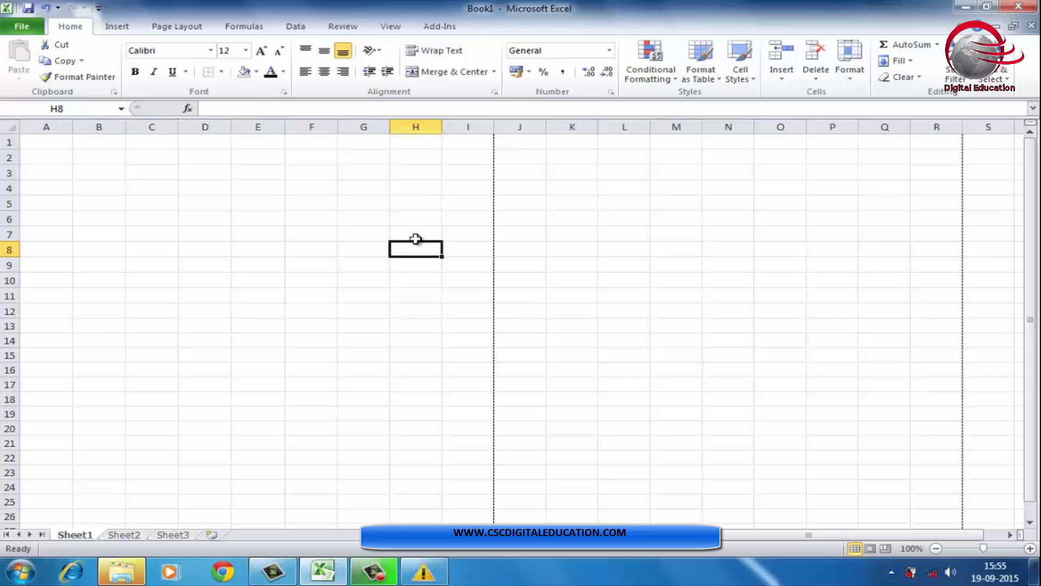
# Apply Merge Across to the range C3:G12 so that each row is merged separately.
pyautogui.click(495, 72)
pyautogui.moveTo(171, 166); pyautogui.dragTo(356, 302)
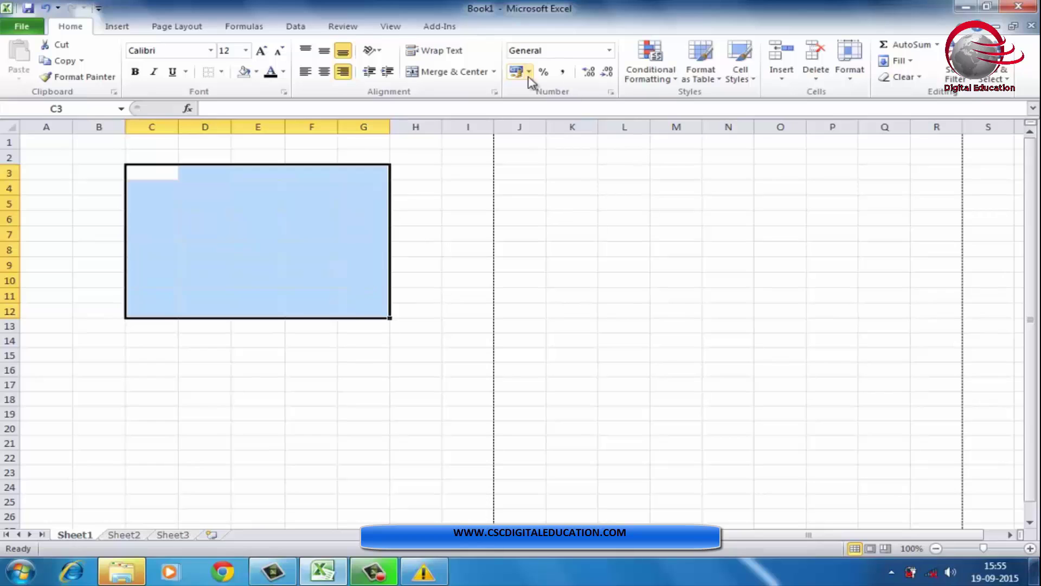
pyautogui.click(493, 71)
pyautogui.click(467, 105)
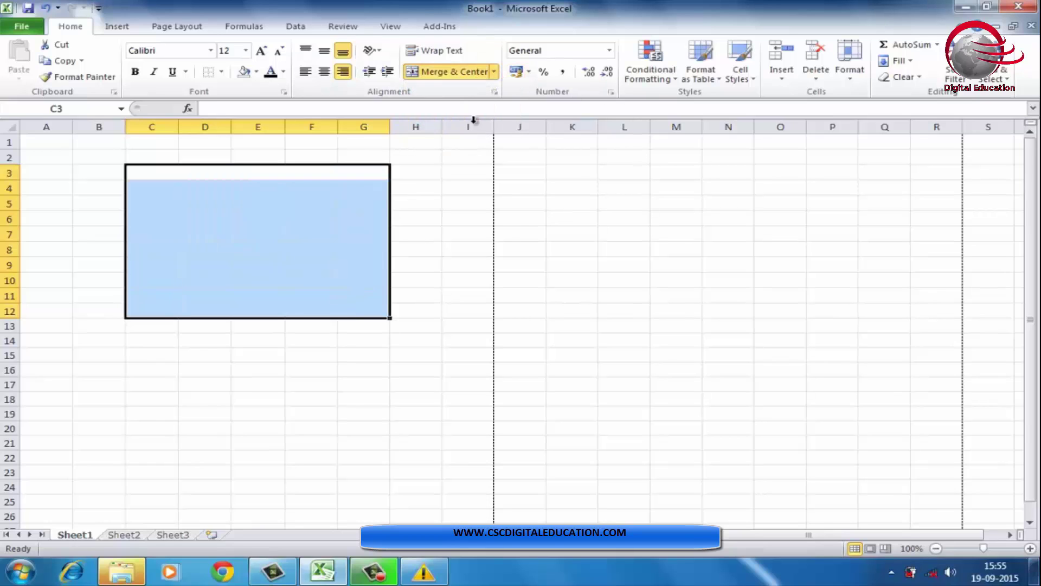
pyautogui.click(456, 246)
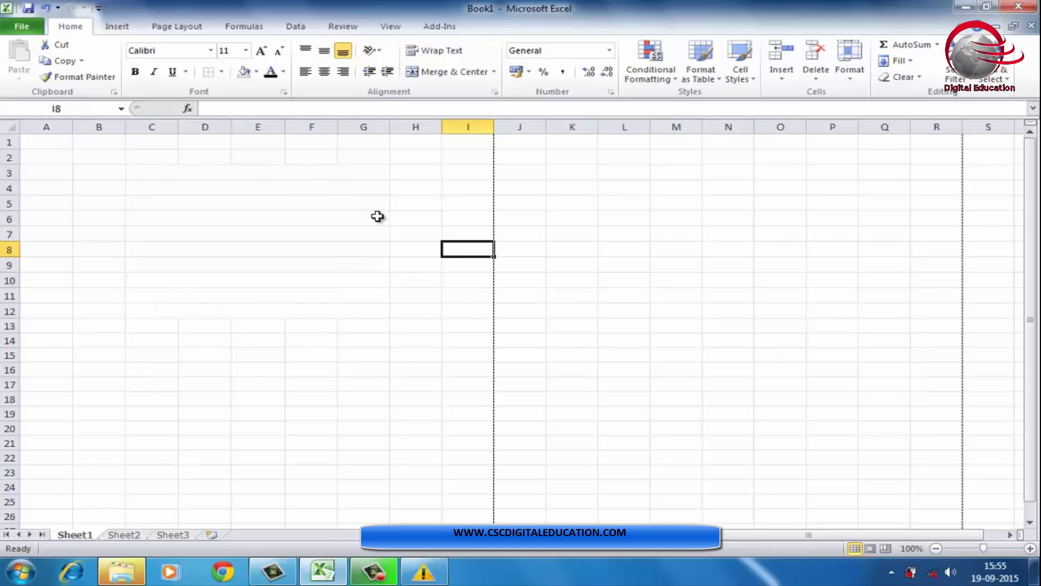
# Combine the row-merged range C3:G12 into a single cell with Merge Cells.
pyautogui.click(493, 72)
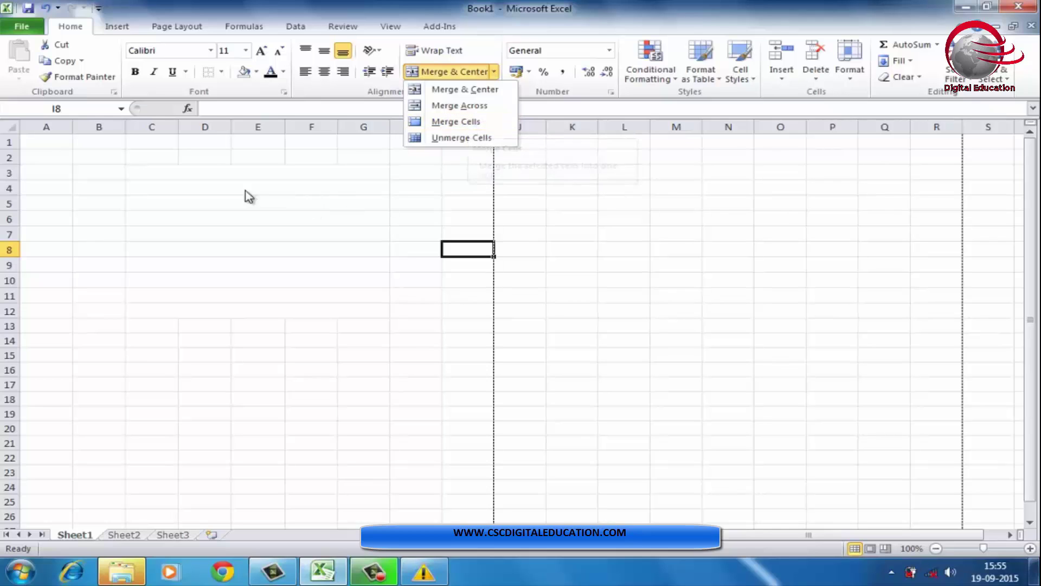
pyautogui.click(124, 177)
pyautogui.moveTo(135, 170); pyautogui.dragTo(273, 309)
pyautogui.click(493, 71)
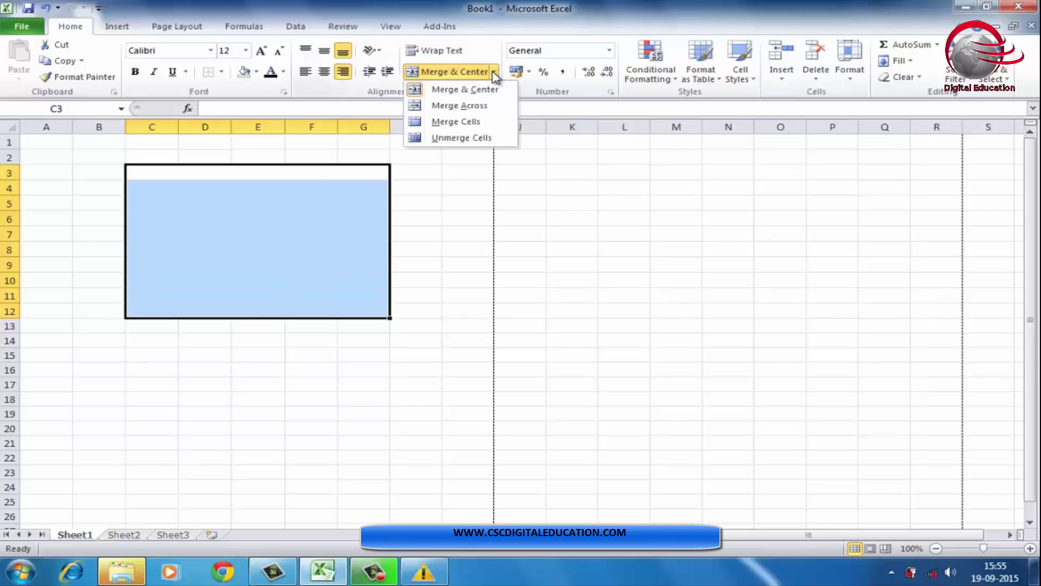
pyautogui.click(484, 120)
pyautogui.click(464, 190)
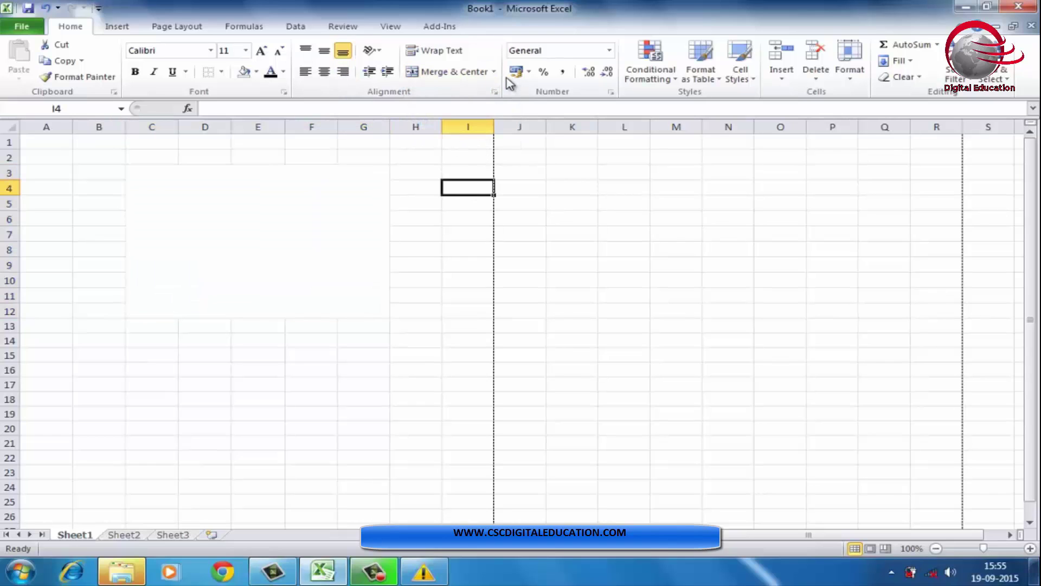
# Split the merged block C3:G12 back into individual cells with Unmerge Cells.
pyautogui.click(494, 73)
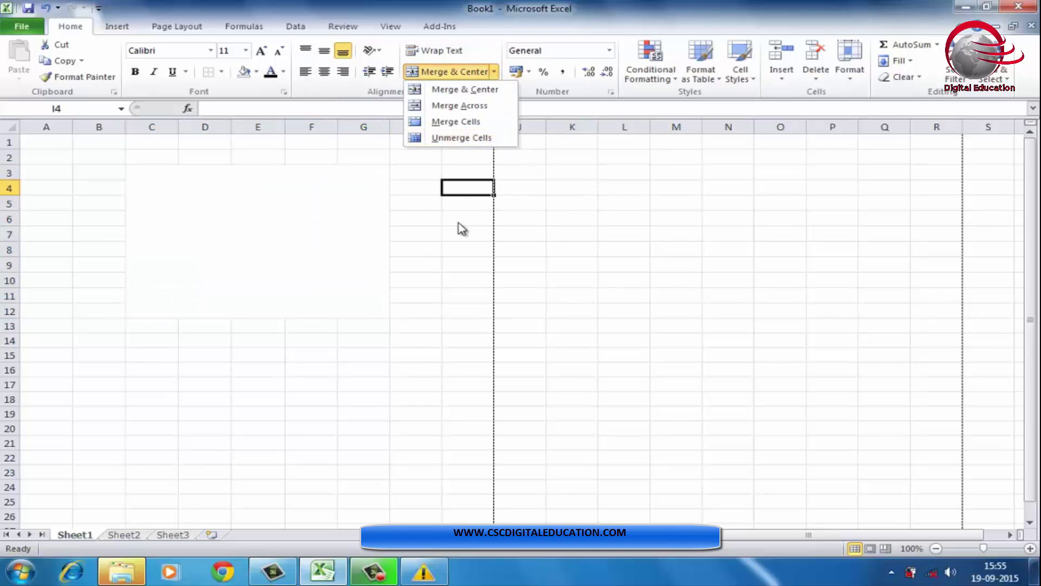
pyautogui.click(456, 244)
pyautogui.click(150, 173)
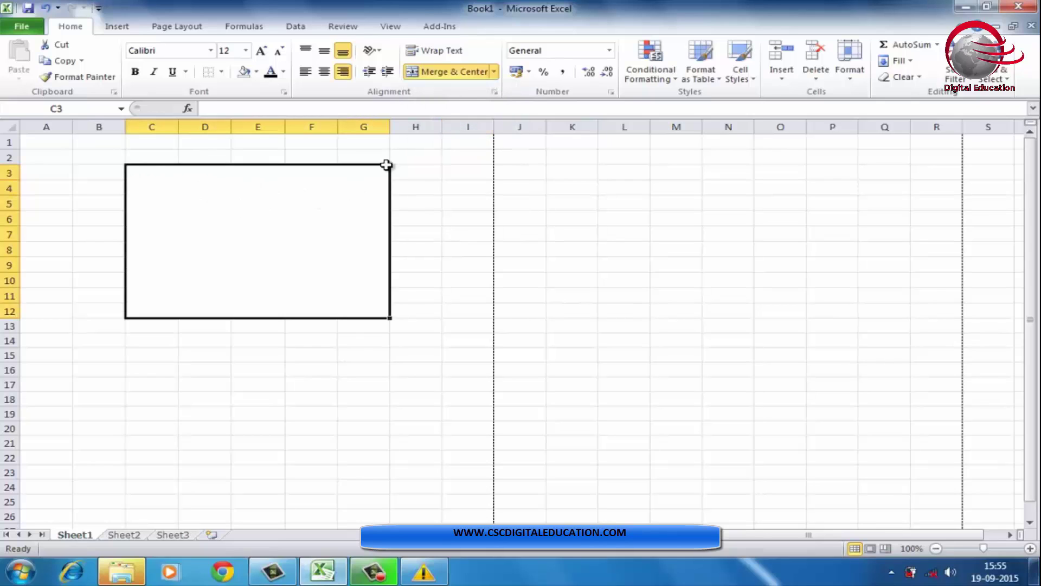
pyautogui.click(494, 73)
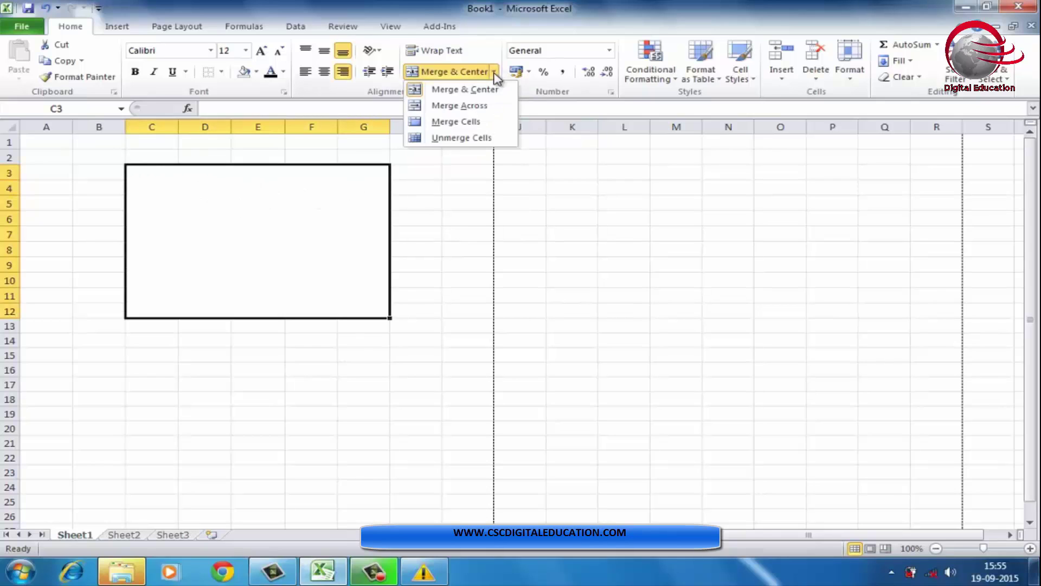
pyautogui.click(459, 138)
pyautogui.click(450, 189)
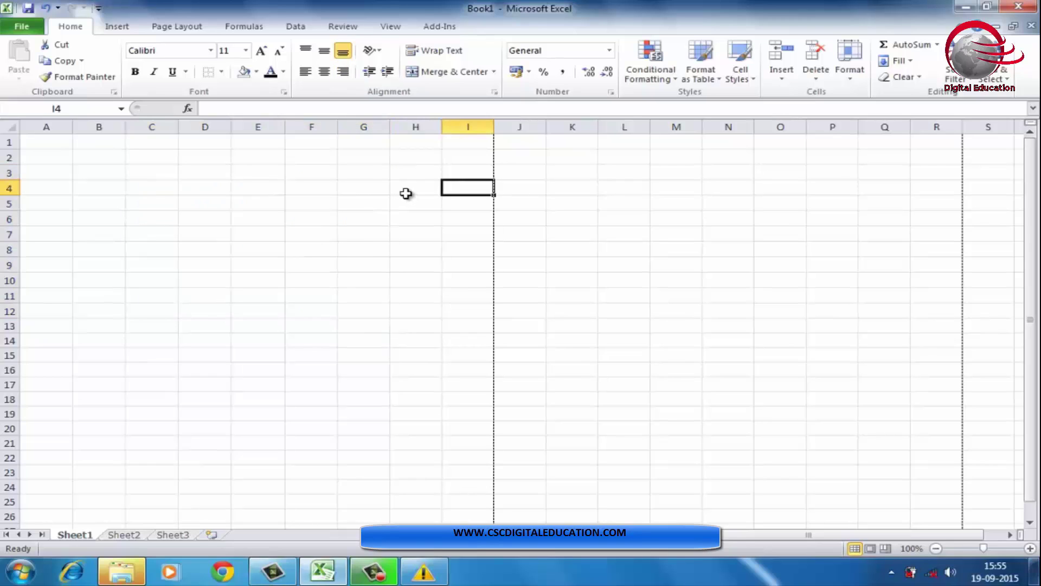
# Combine the range D3:G12 into a single cell with Merge Cells and turn on Wrap Text for it.
pyautogui.click(188, 172)
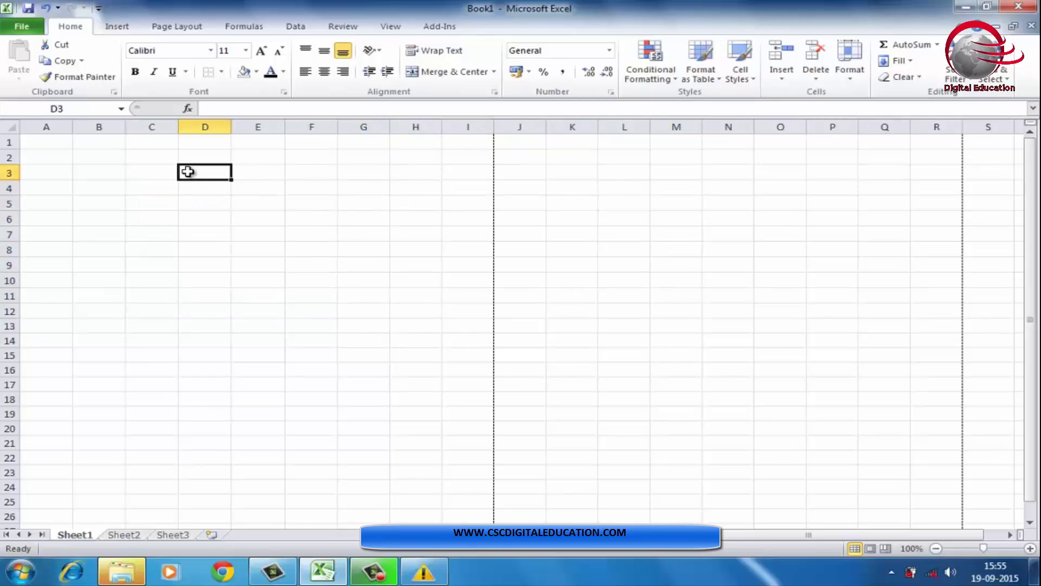
pyautogui.moveTo(187, 171); pyautogui.dragTo(383, 315)
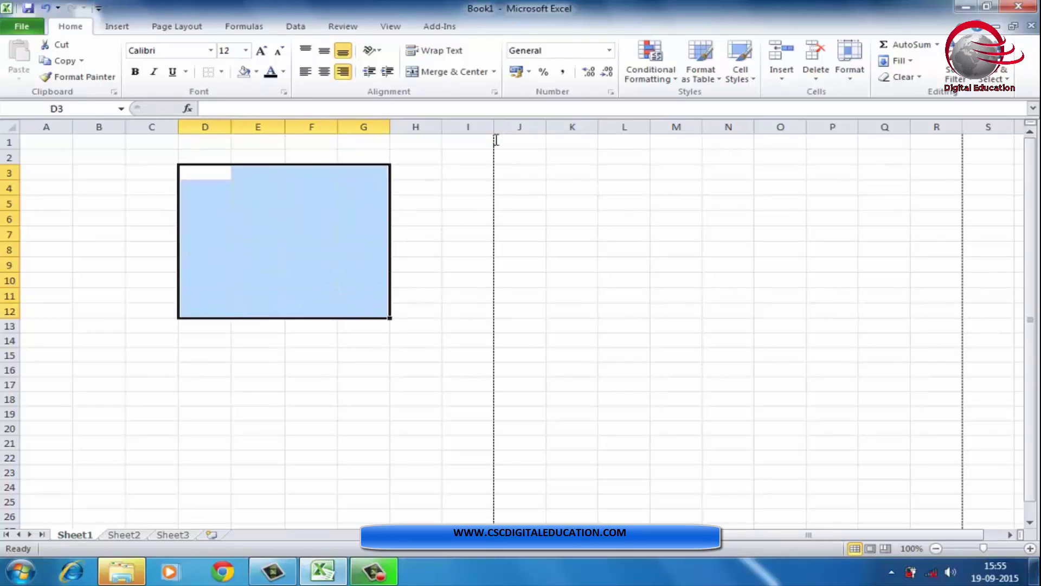
pyautogui.click(493, 72)
pyautogui.click(450, 120)
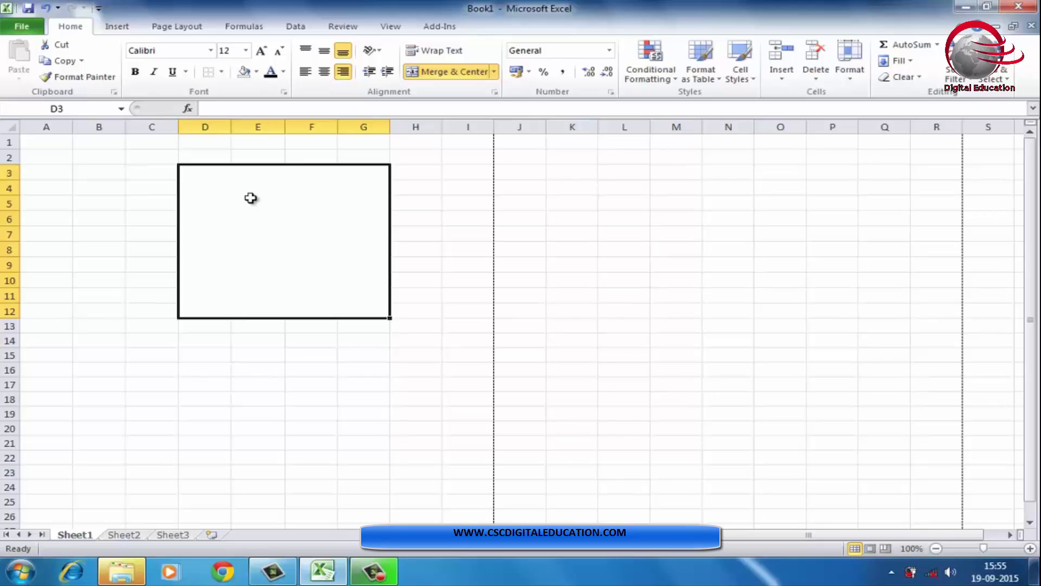
pyautogui.click(440, 51)
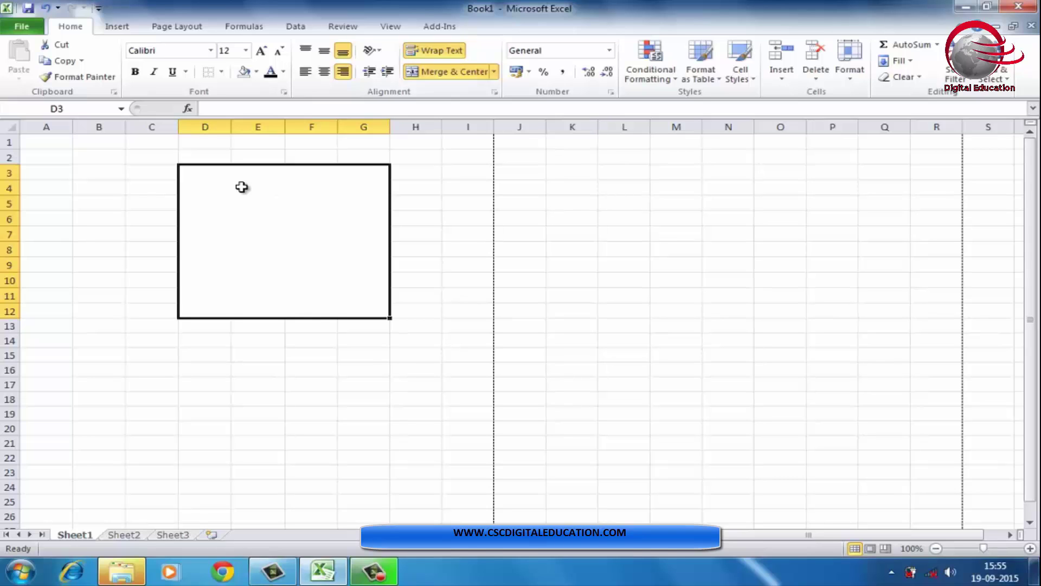
# Fill the merged cell D3:G12 with a long run of random capital-letter filler text beginning "UIRHGRUI HGIUERH".
pyautogui.write('UIRHGRUI HGIUERH GIUEHGIUHIU')
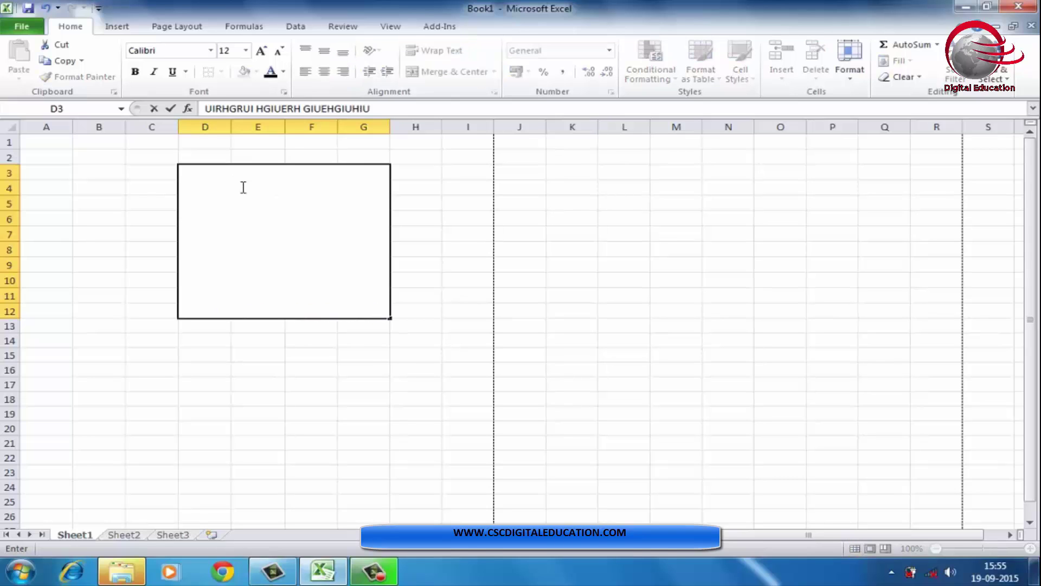
pyautogui.write('EHEIUFHERIUFHEIUFH EIUF HEF IU EHFUIEHUIEHFERIUFH ER')
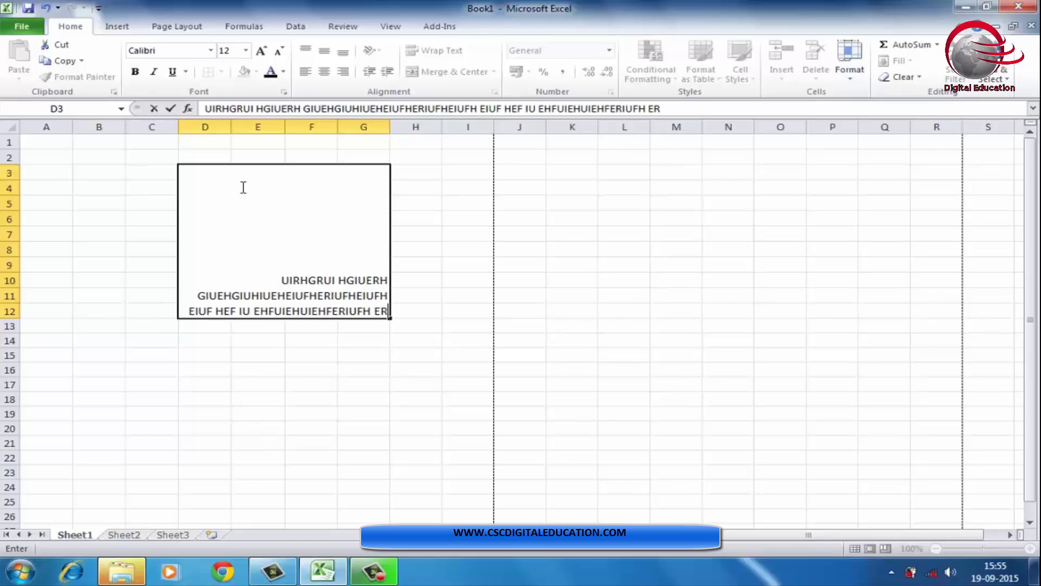
pyautogui.write('UIFH EFIUEHFIUEHFIUERFERFEFERFEERFERFERFEFER')
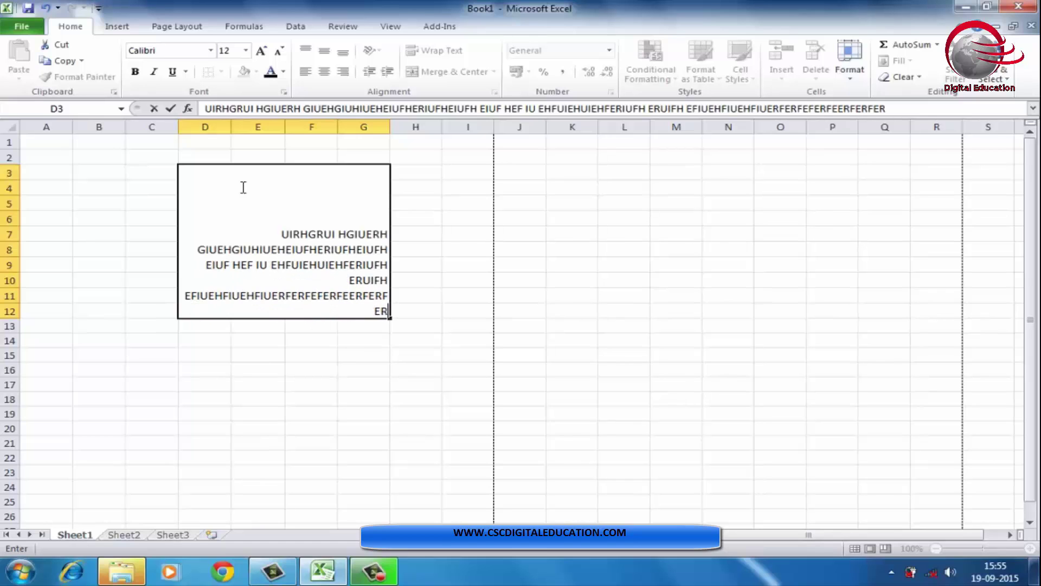
pyautogui.write('ERFERFERGERG REGRE GERG')
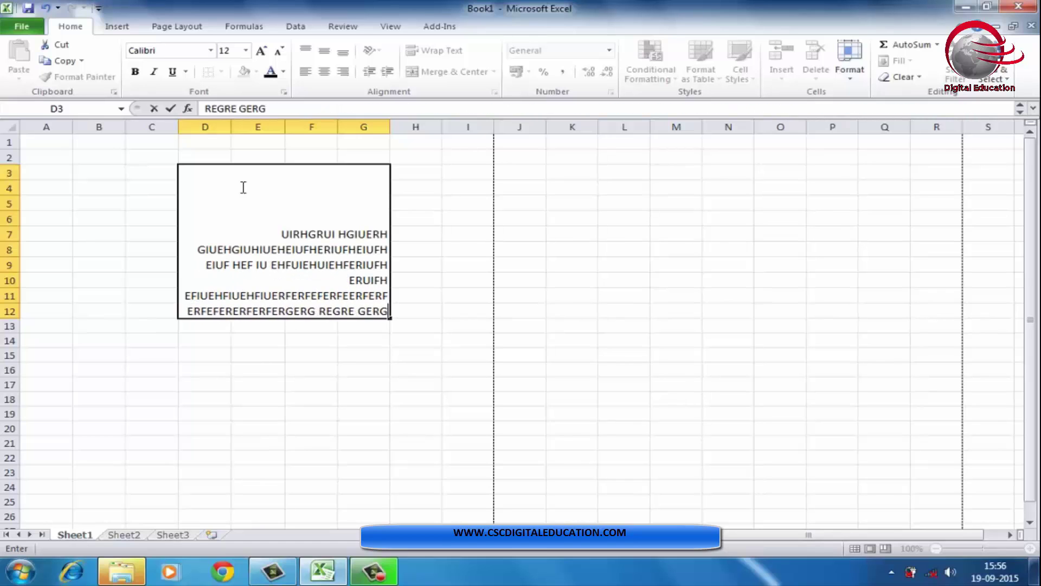
pyautogui.write('ERGER GERG ERGERGERGE RG ER GERGE')
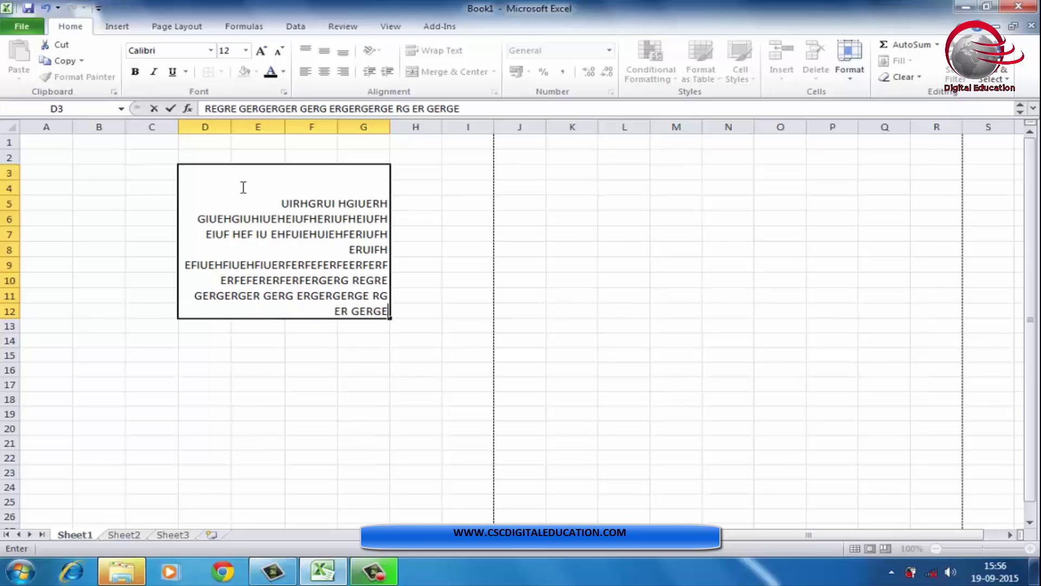
pyautogui.write('GERGERGER GREGER GREG REGREGERG')
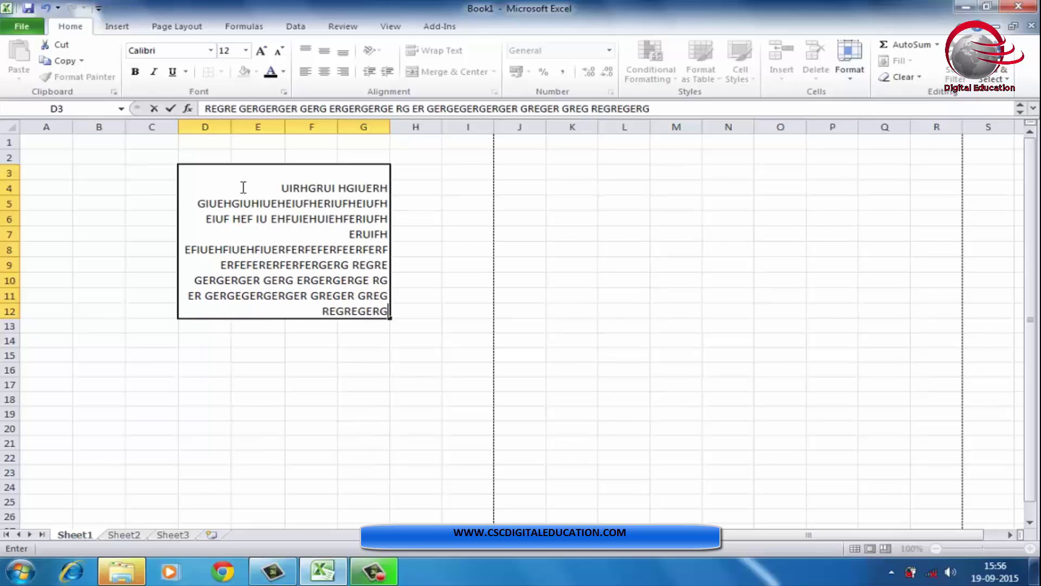
pyautogui.write('RE GERG EGERG ERGRE GREGER GERG')
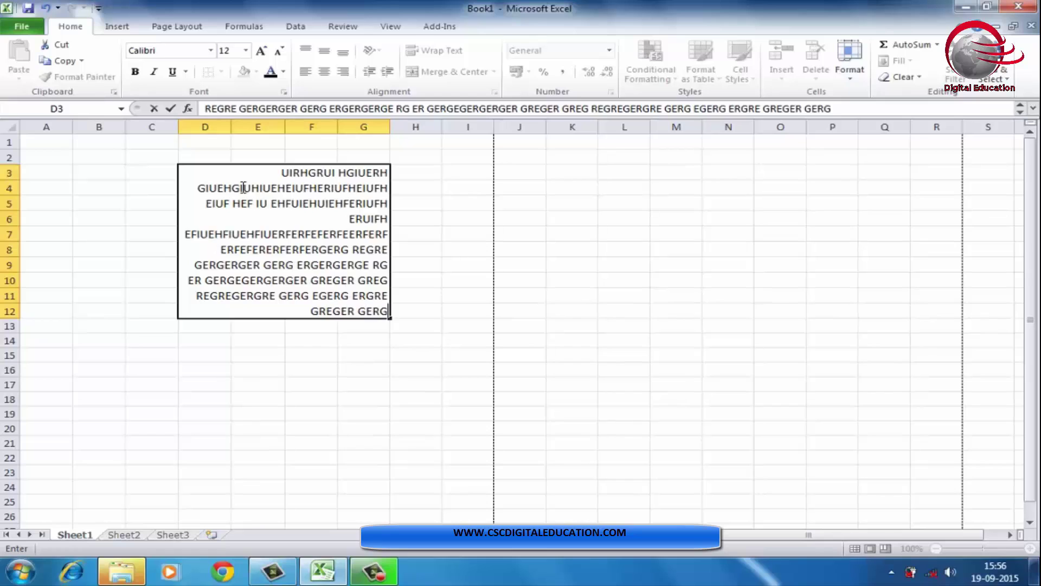
pyautogui.write('E RG ERGERG ERGRE GEGERGEG')
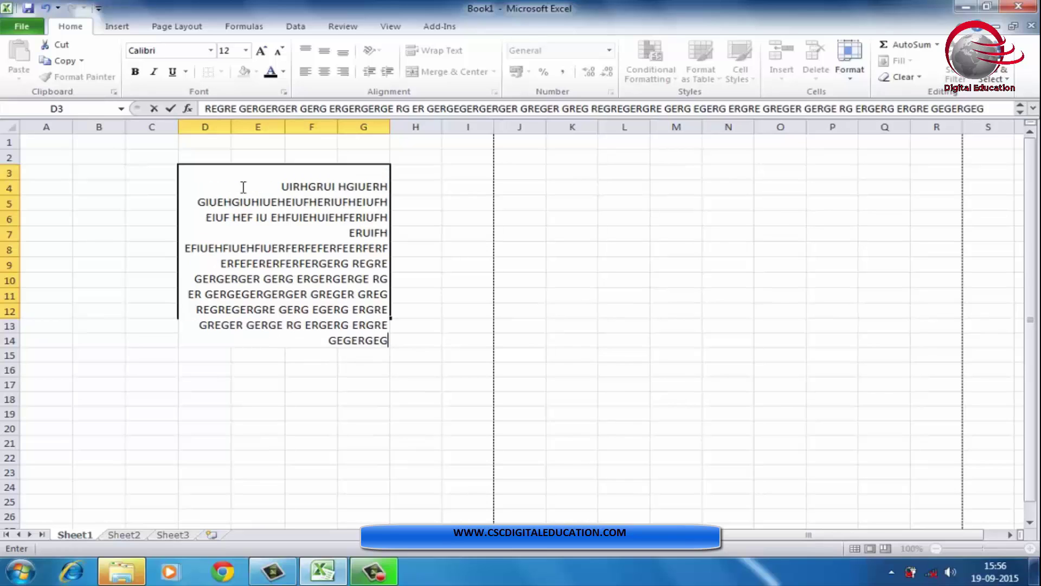
pyautogui.write('ERGER  GERGREGERGREG')
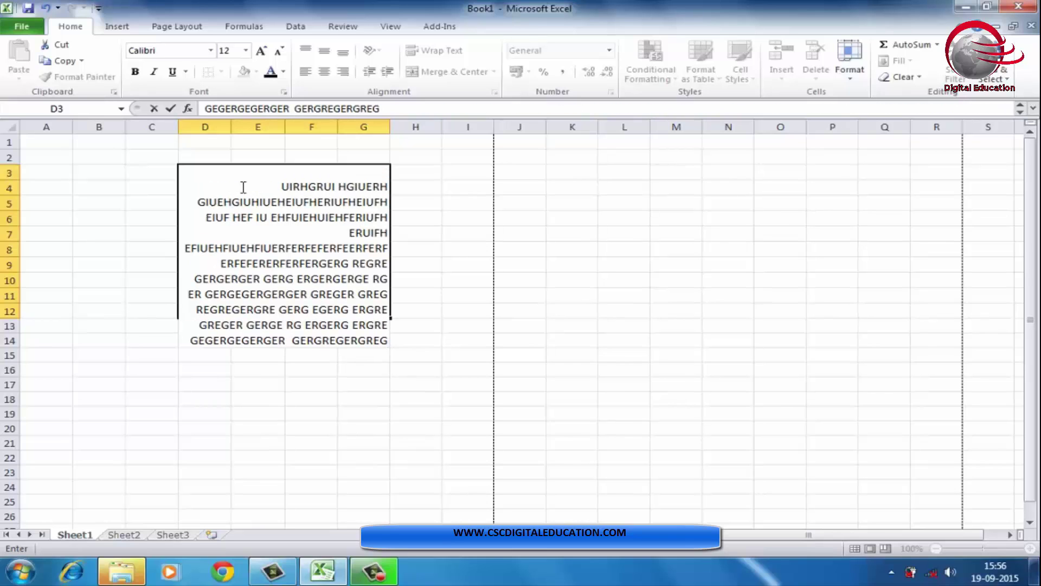
pyautogui.click(397, 250)
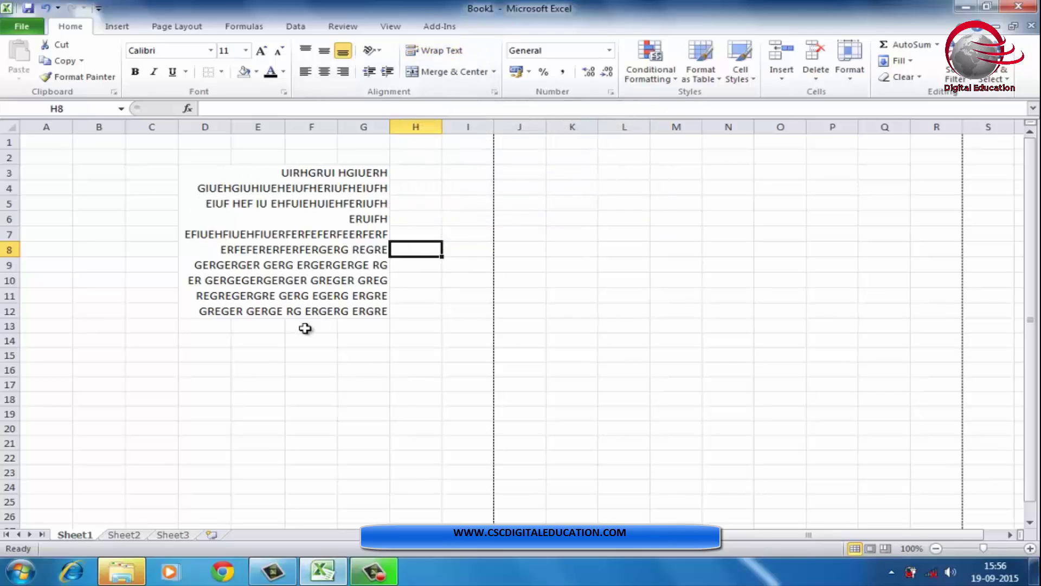
# Unmerge the text block D3:G12 and turn off its Wrap Text setting.
pyautogui.click(200, 178)
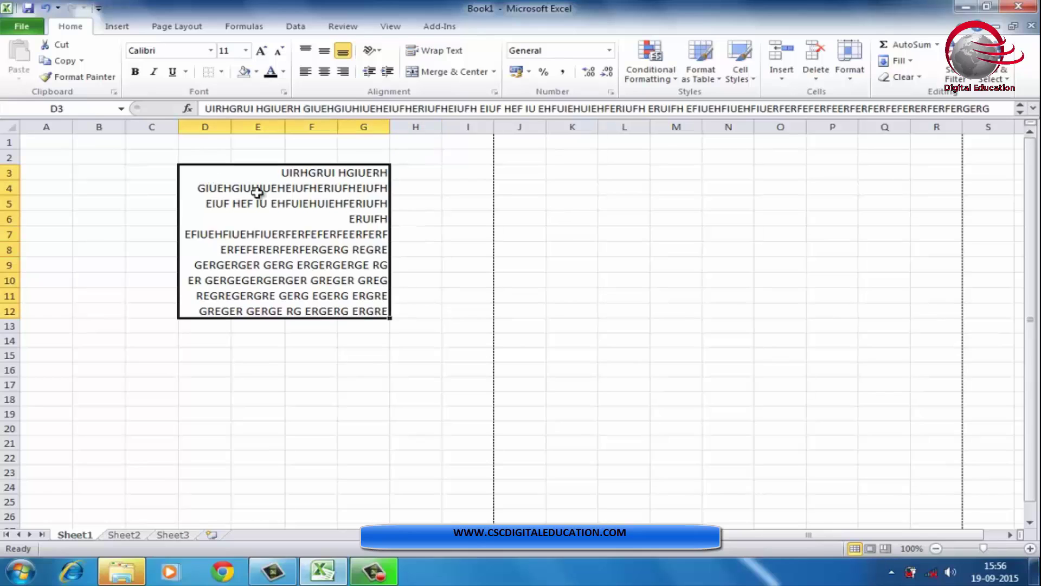
pyautogui.click(449, 72)
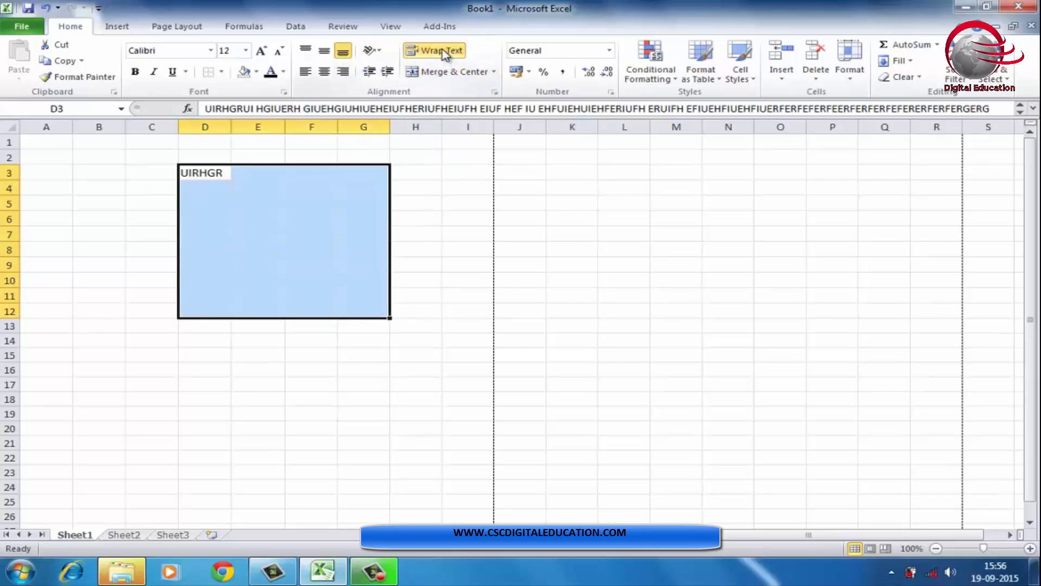
pyautogui.click(442, 51)
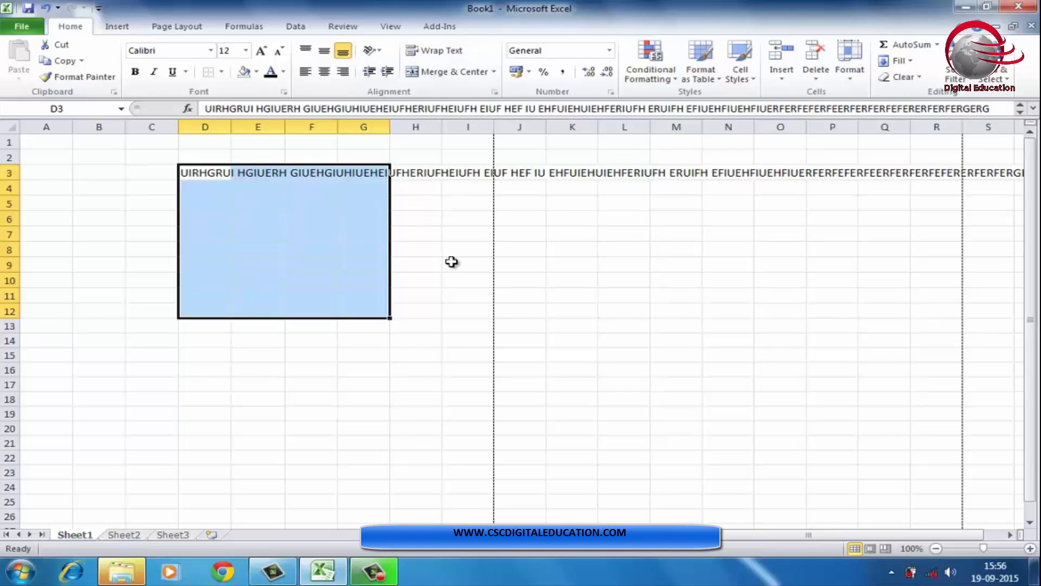
pyautogui.scroll(-2, 572, 255)
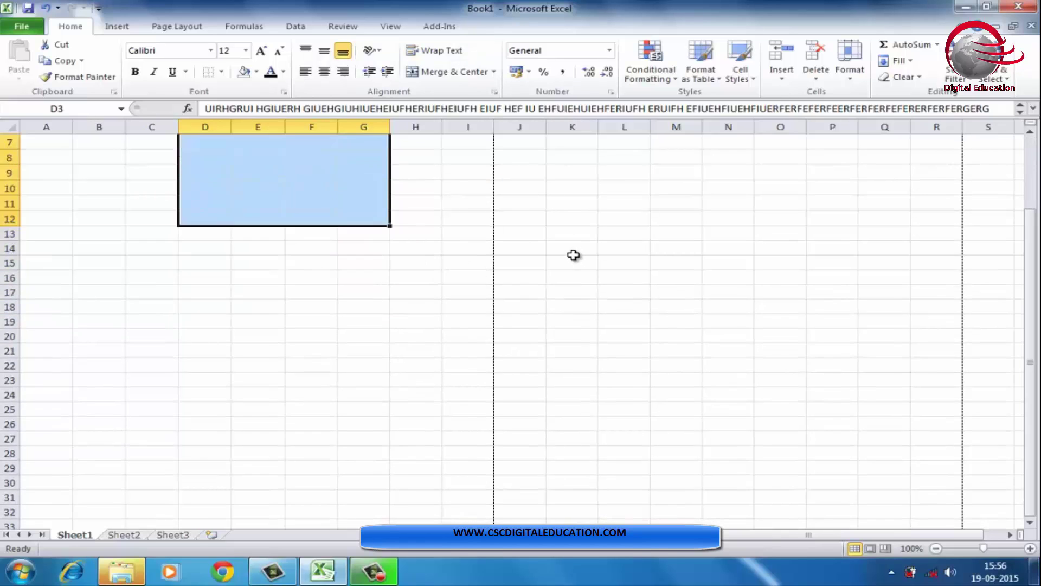
pyautogui.scroll(2, 573, 255)
pyautogui.click(574, 252)
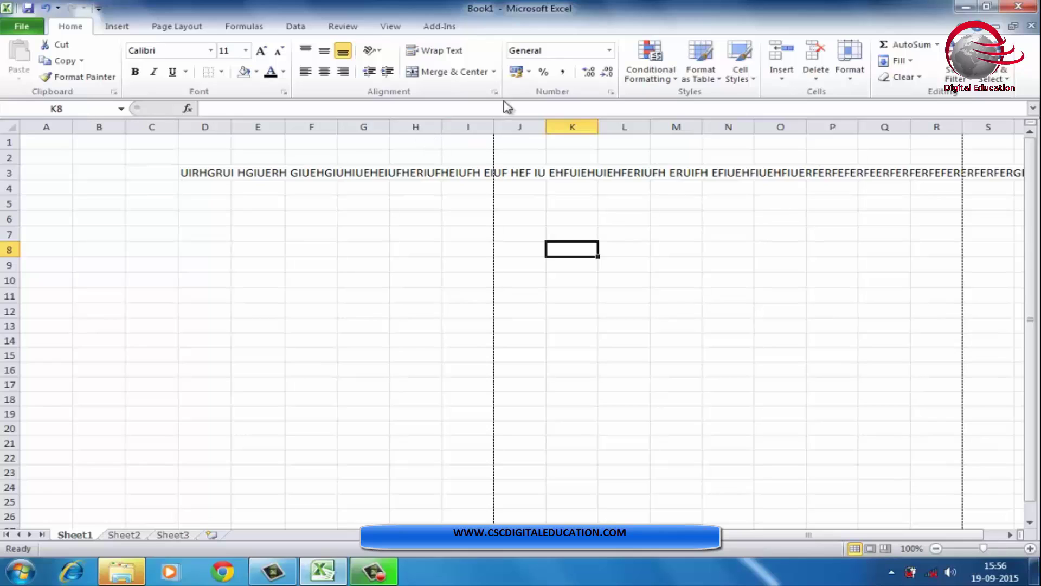
pyautogui.click(610, 52)
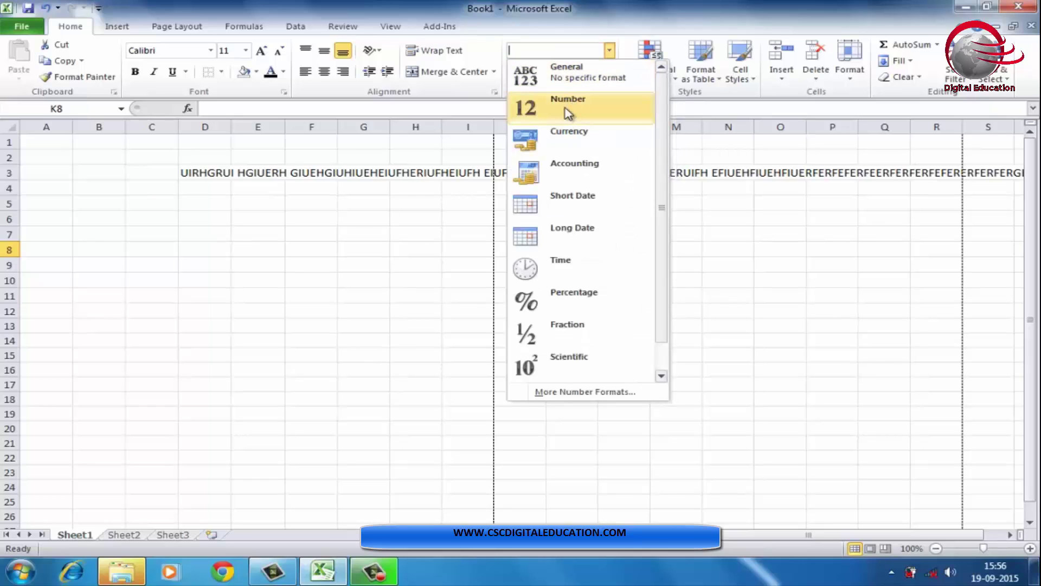
pyautogui.click(350, 317)
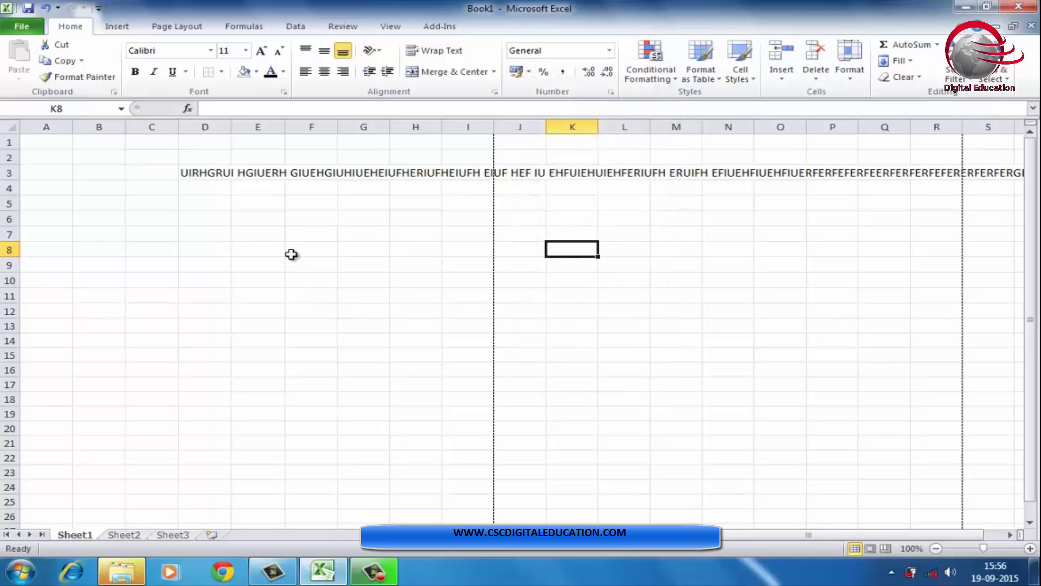
# Enter the values 60, 70, 80 and 50 down cells F8 to F11.
pyautogui.click(291, 254)
pyautogui.write('60')
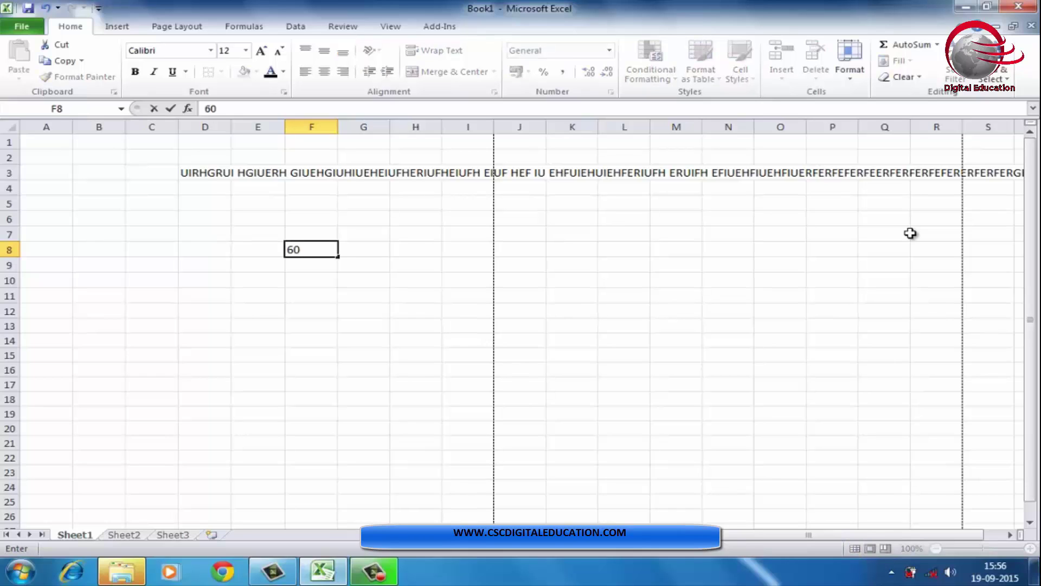
pyautogui.press('Return')
pyautogui.write('70')
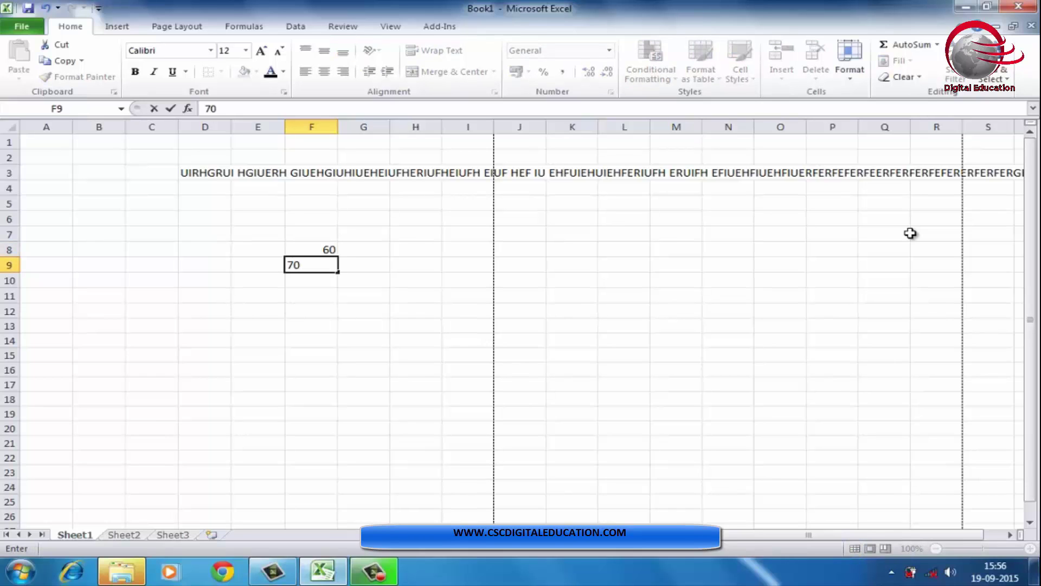
pyautogui.press('Return')
pyautogui.write('80')
pyautogui.press('Return')
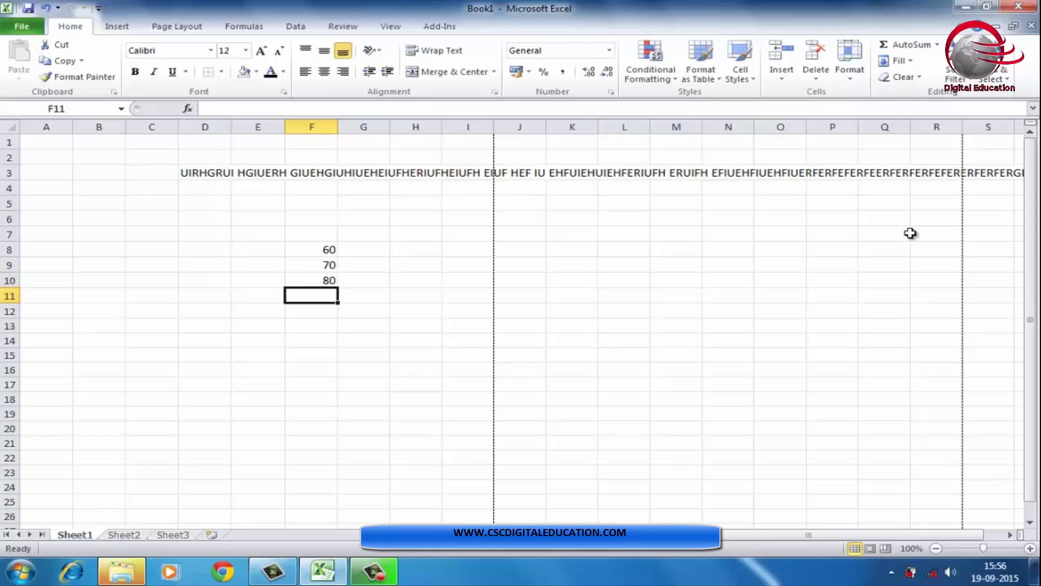
pyautogui.write('50')
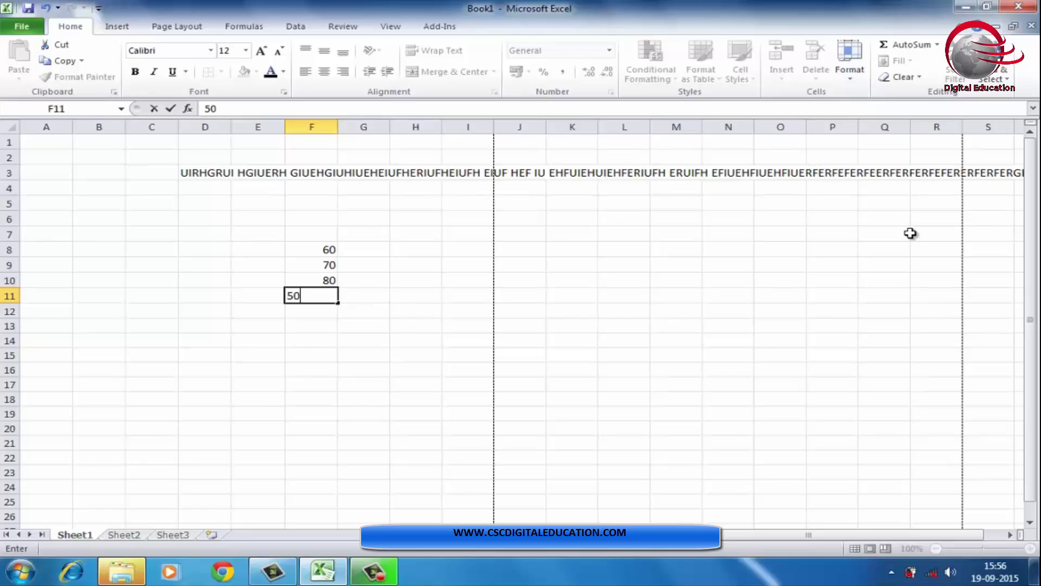
pyautogui.click(397, 291)
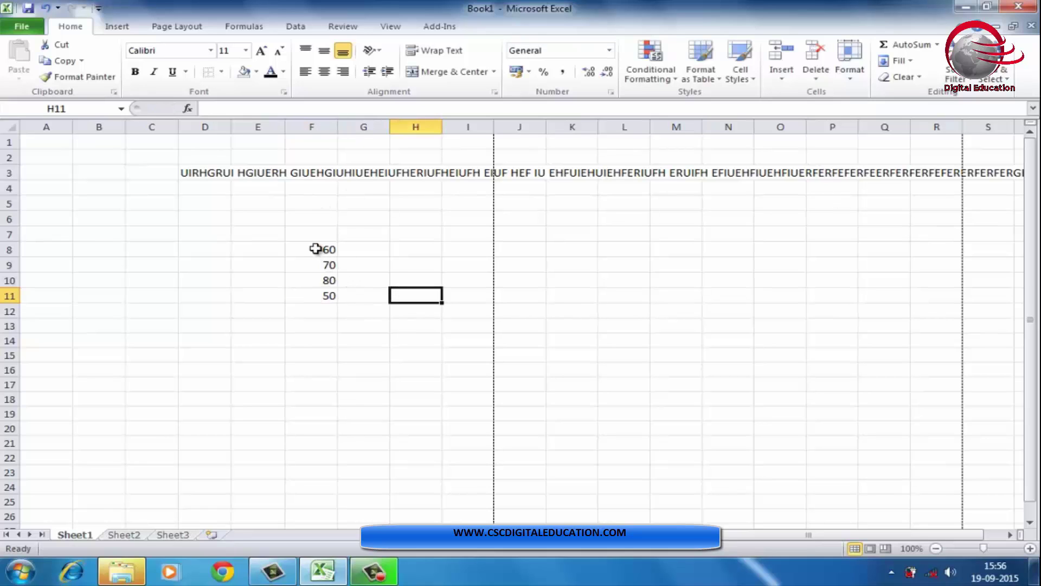
# Apply the Number format to the values in F8:F11.
pyautogui.moveTo(316, 248); pyautogui.dragTo(324, 300)
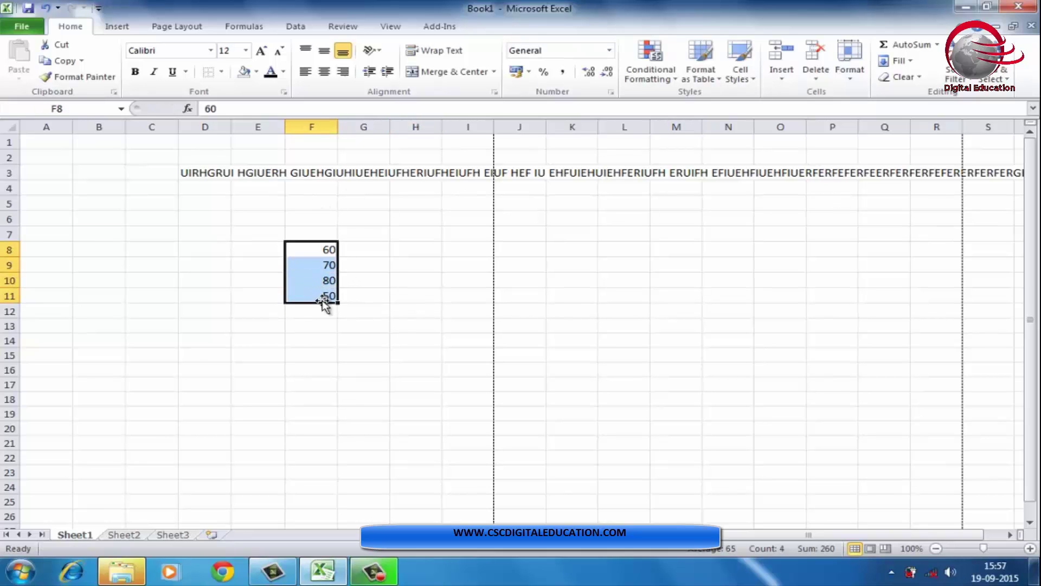
pyautogui.click(609, 50)
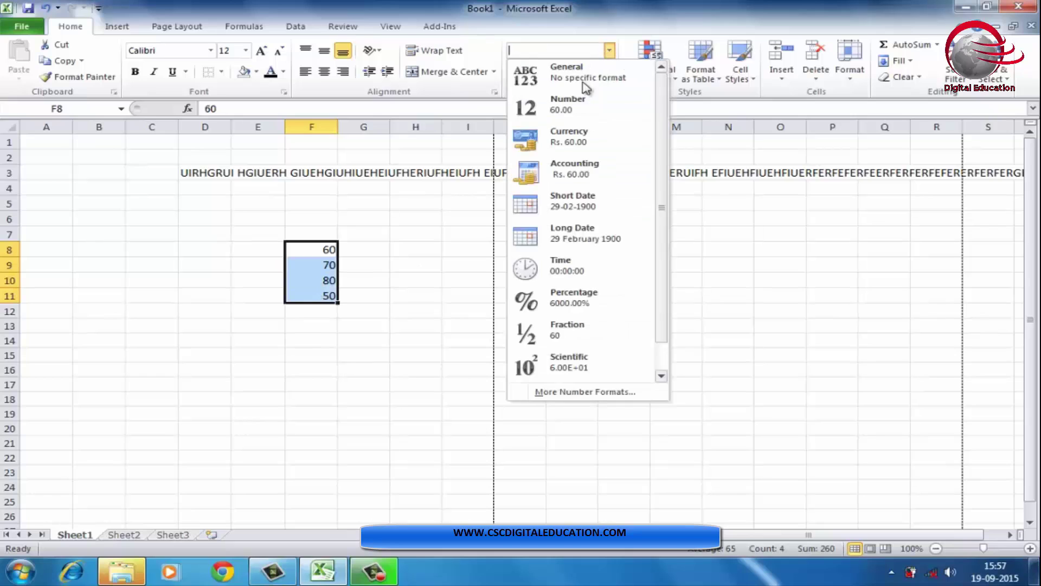
pyautogui.click(553, 103)
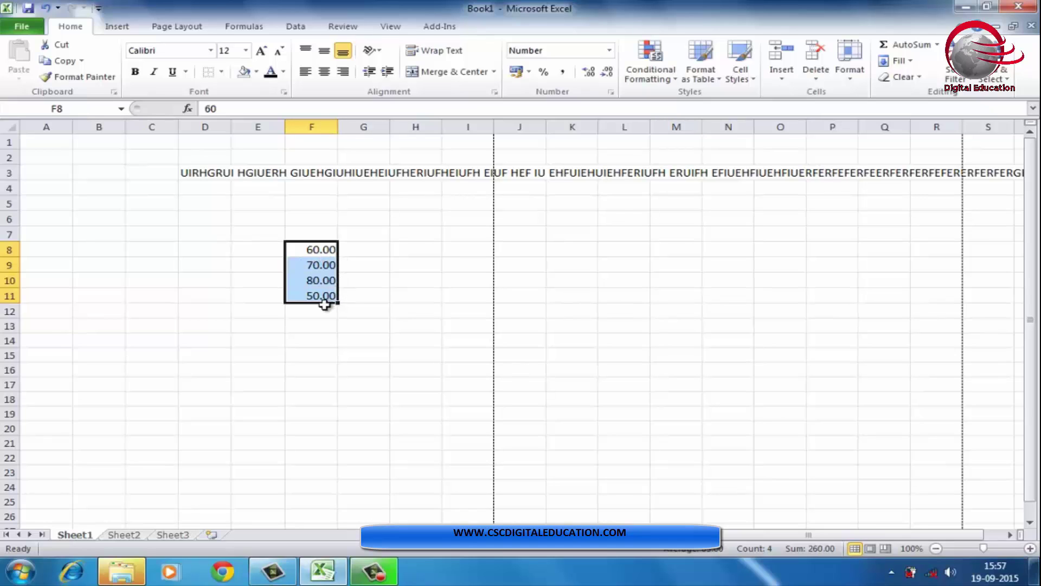
# Change the format of the values in F8:F11 to Currency, followed by Accounting.
pyautogui.click(611, 51)
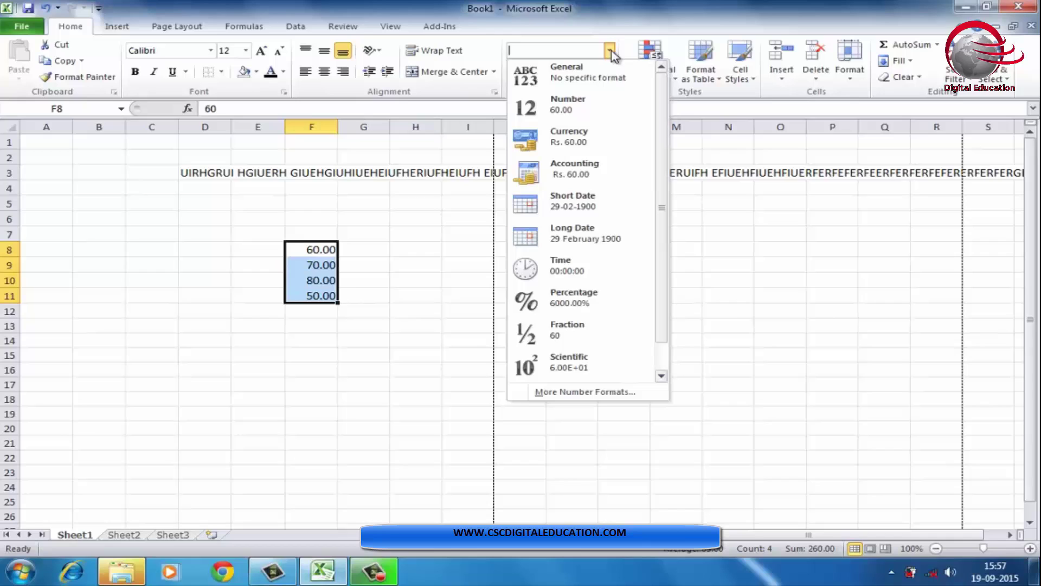
pyautogui.click(584, 146)
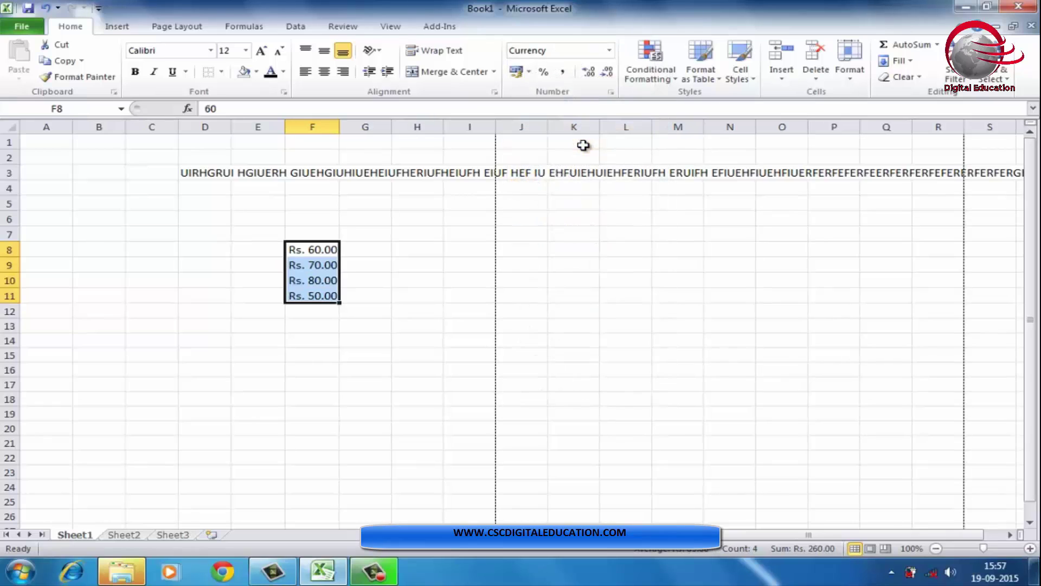
pyautogui.click(610, 51)
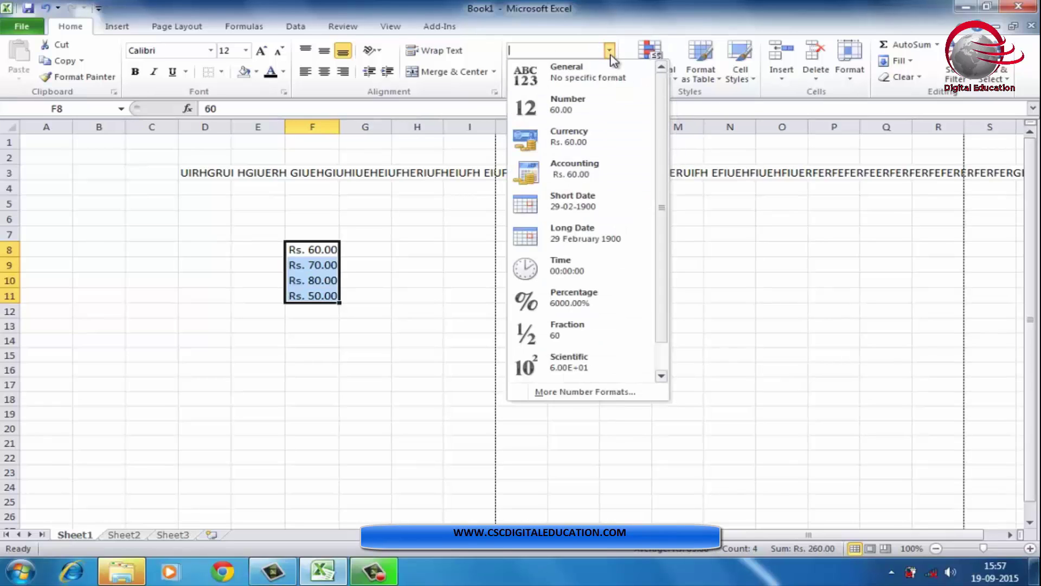
pyautogui.click(580, 182)
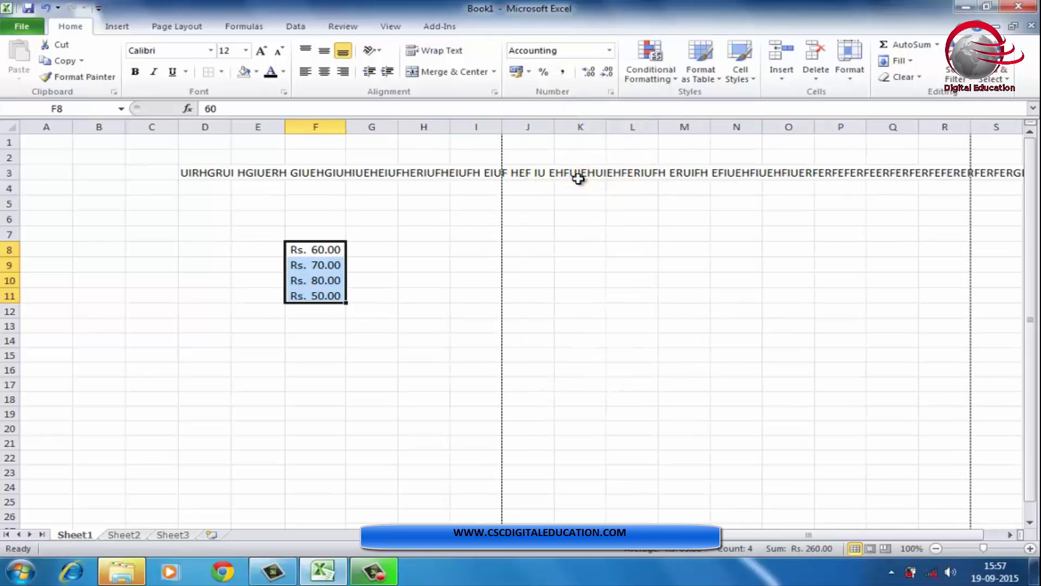
pyautogui.click(609, 50)
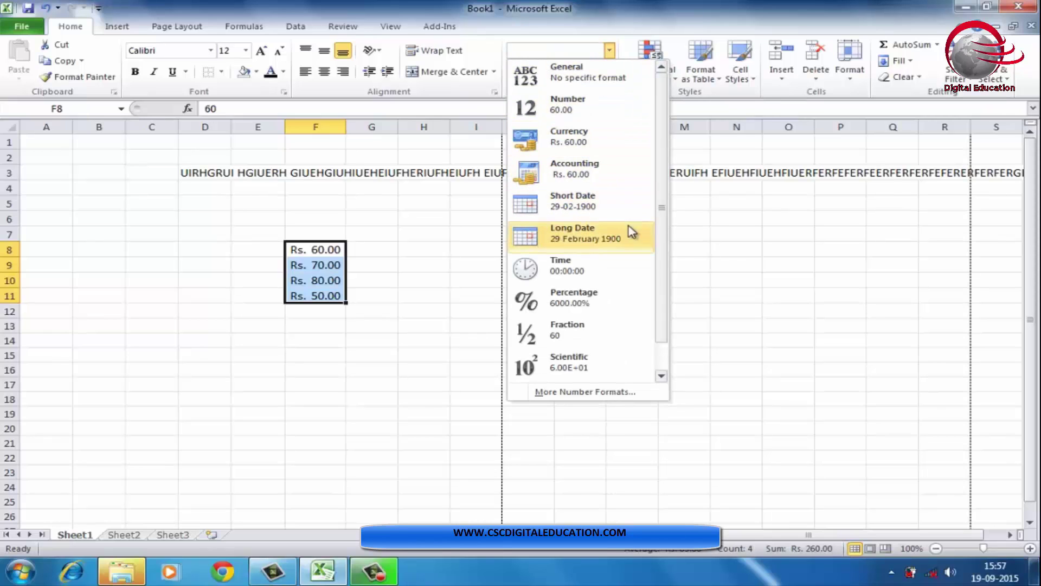
pyautogui.click(757, 314)
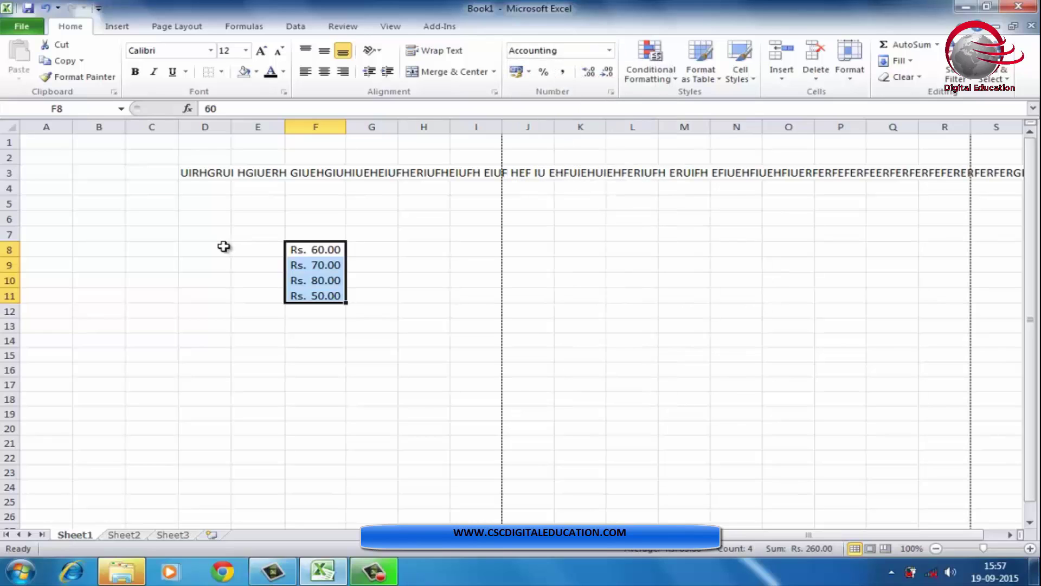
# Clear the values from cells F8 to F11.
pyautogui.press('Delete')
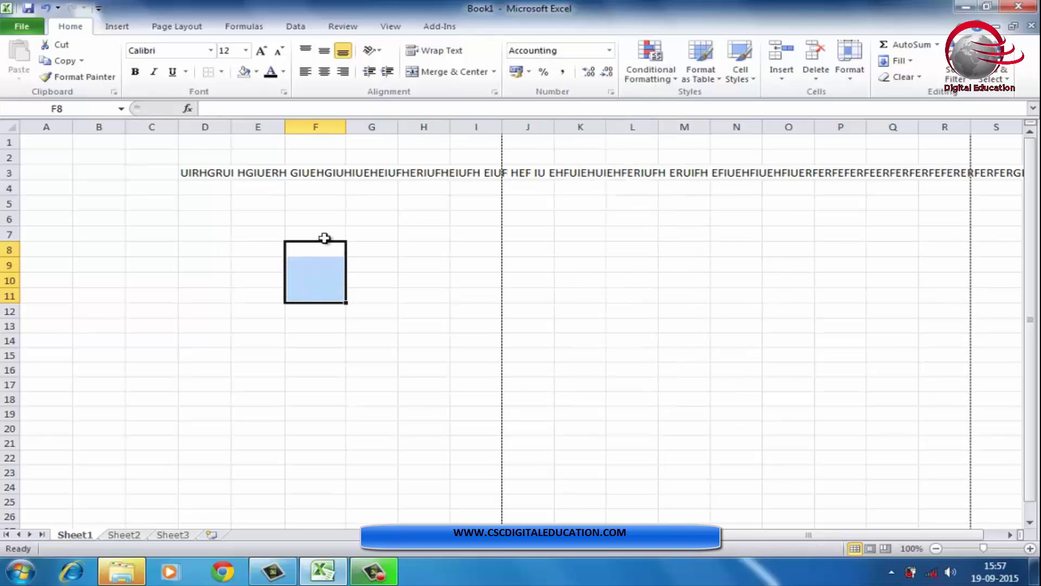
pyautogui.click(454, 387)
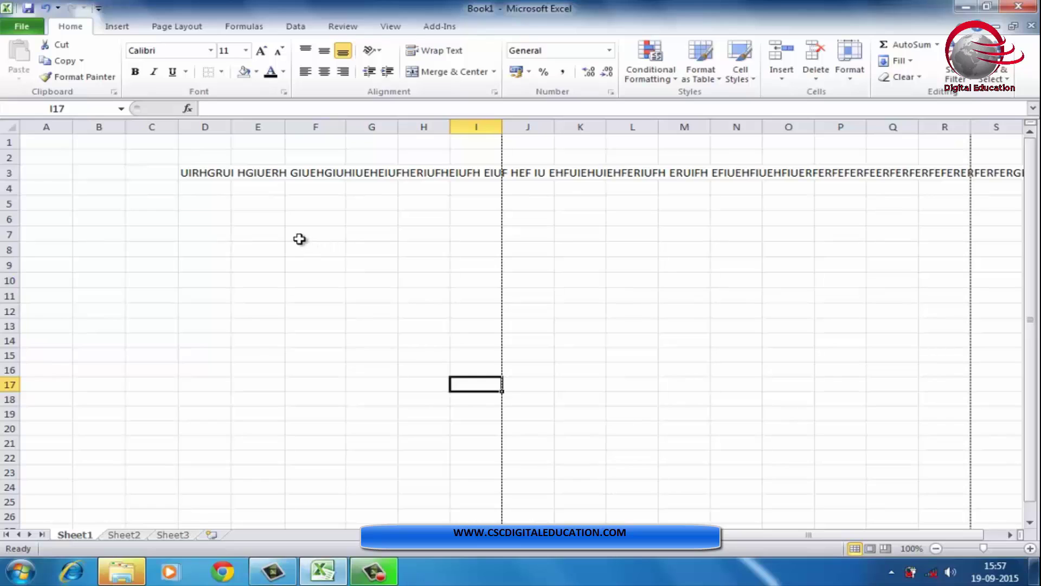
pyautogui.moveTo(298, 237); pyautogui.dragTo(309, 386)
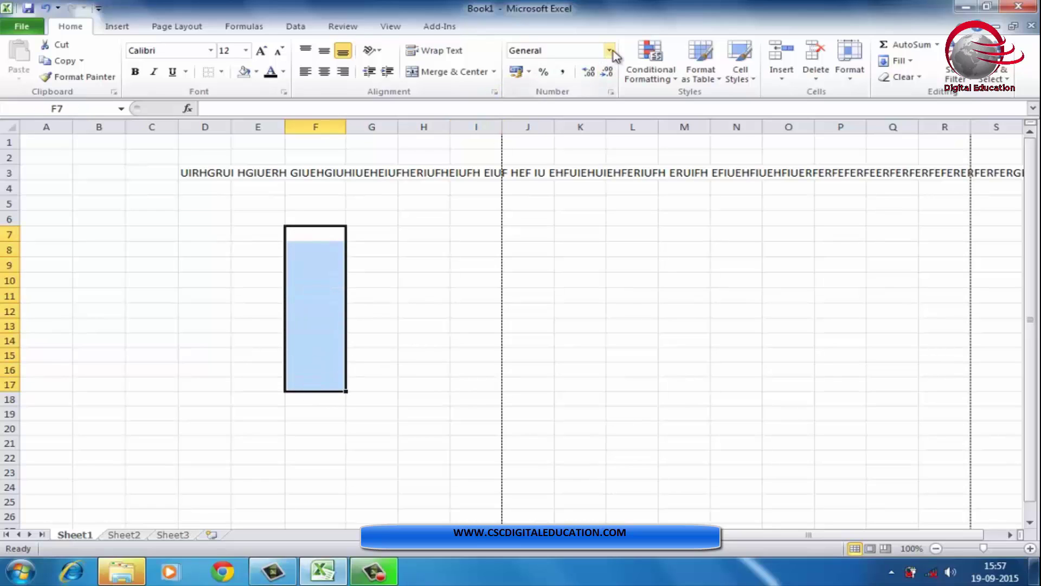
pyautogui.click(529, 223)
pyautogui.moveTo(310, 229); pyautogui.dragTo(324, 327)
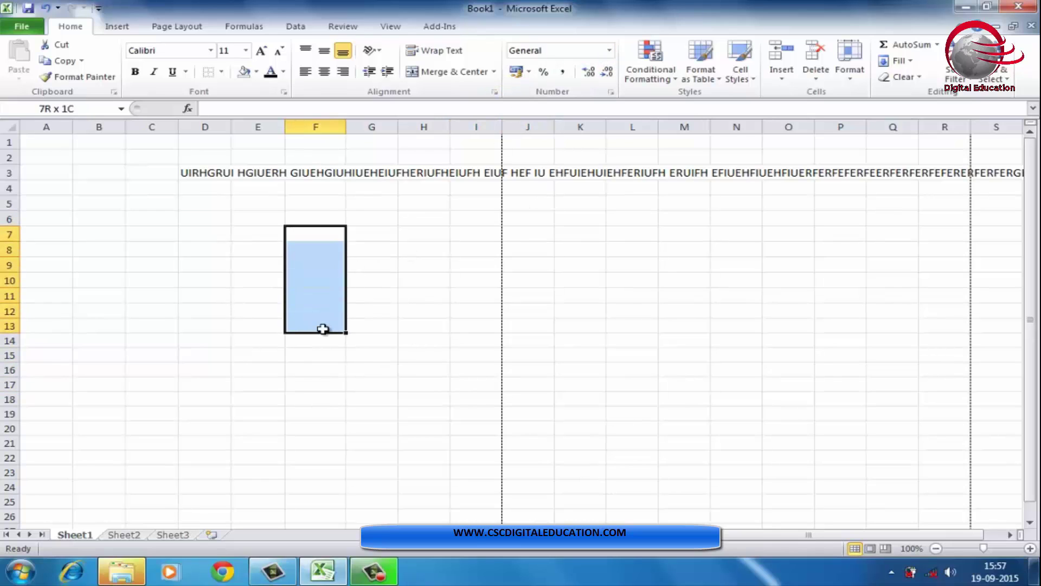
pyautogui.click(551, 264)
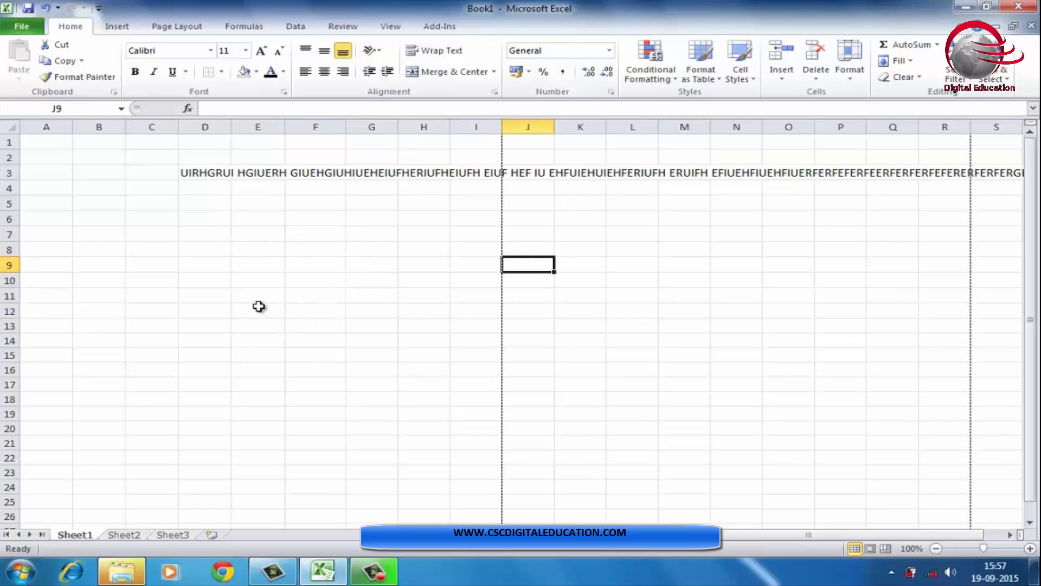
# Enter the date 9/19/2015 in cell D9, dismissing the Windows color scheme prompt without changing the scheme.
pyautogui.click(209, 269)
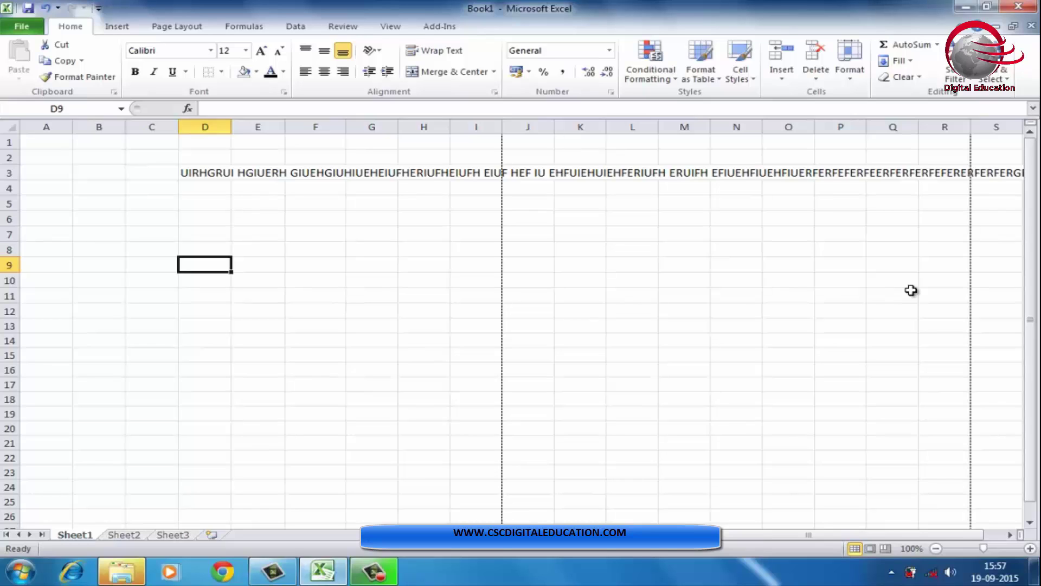
pyautogui.write('19')
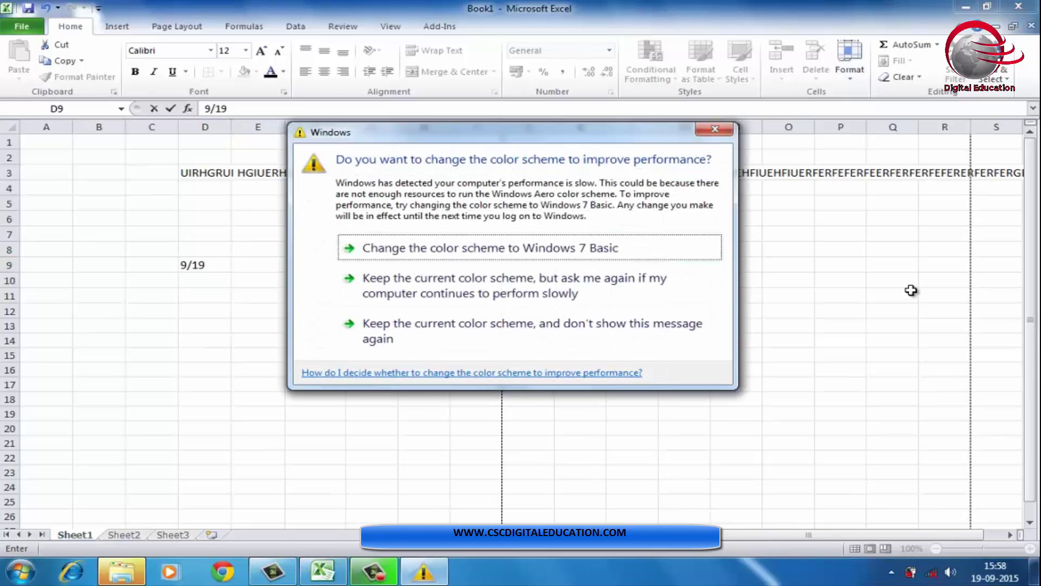
pyautogui.click(721, 130)
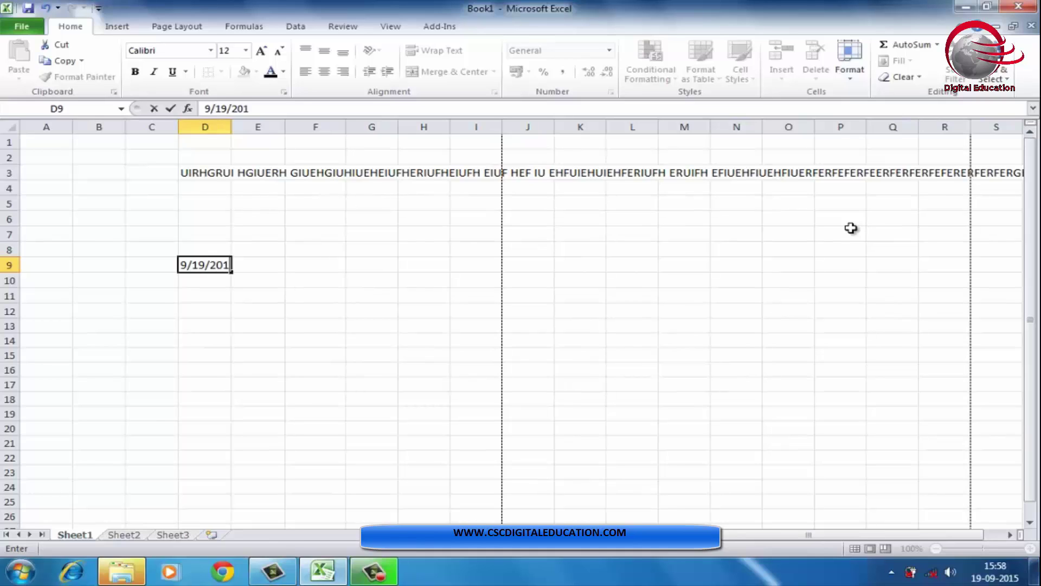
pyautogui.press('Return')
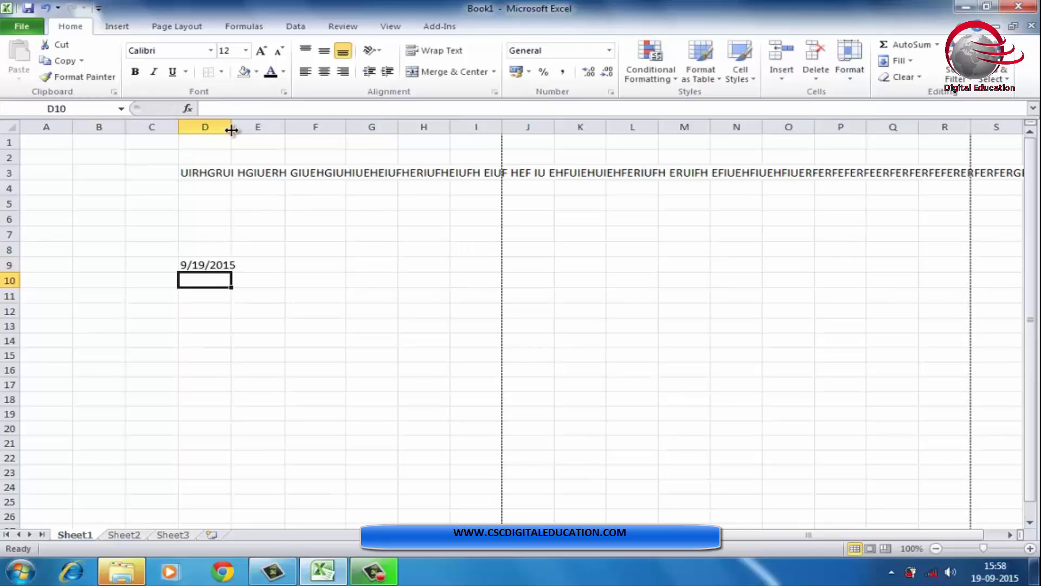
# Widen column D slightly to fit the date and apply the Short Date format to cell D9.
pyautogui.moveTo(232, 127); pyautogui.dragTo(247, 127)
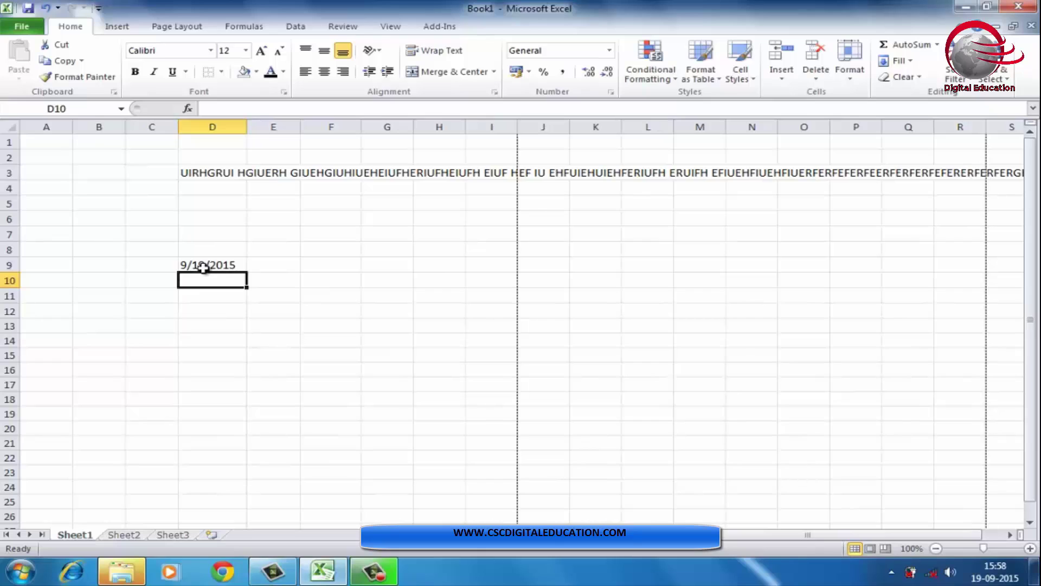
pyautogui.click(205, 264)
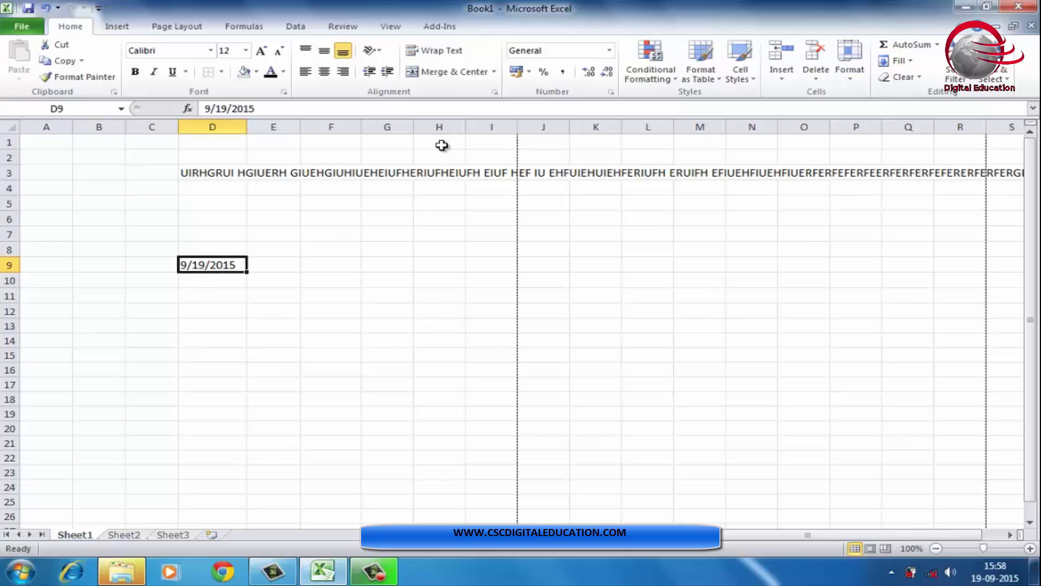
pyautogui.click(609, 50)
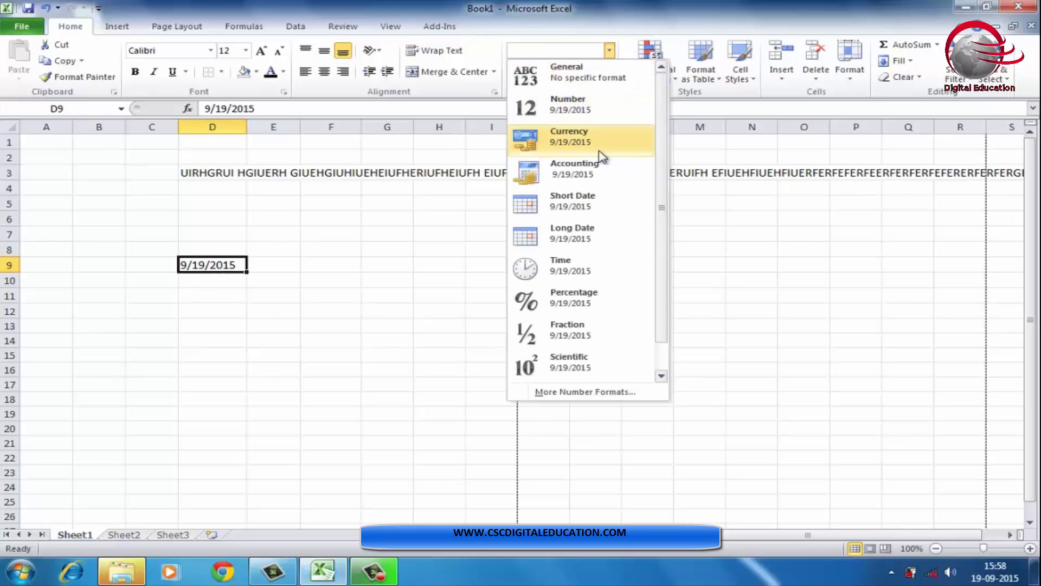
pyautogui.click(587, 208)
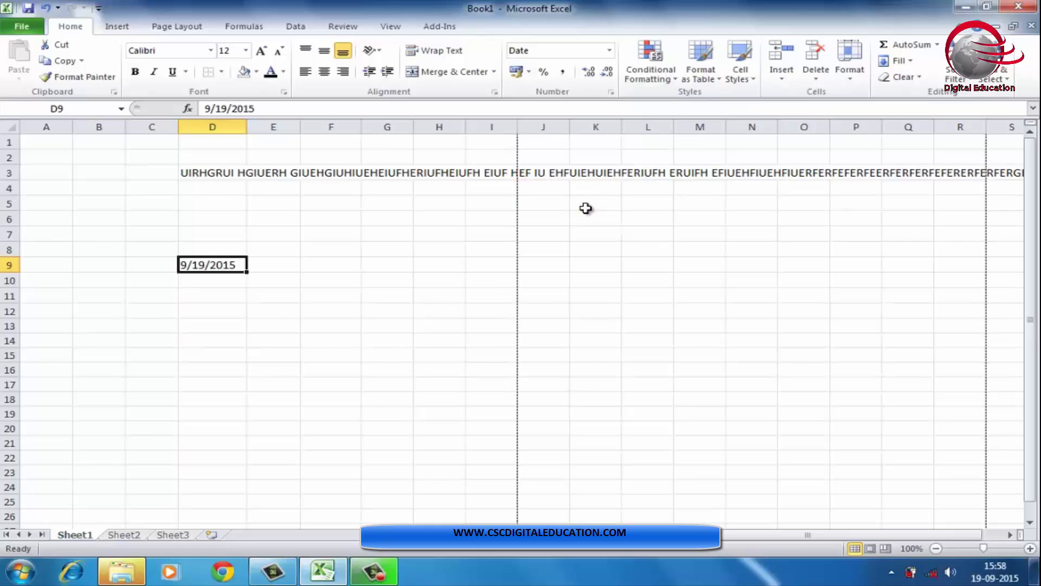